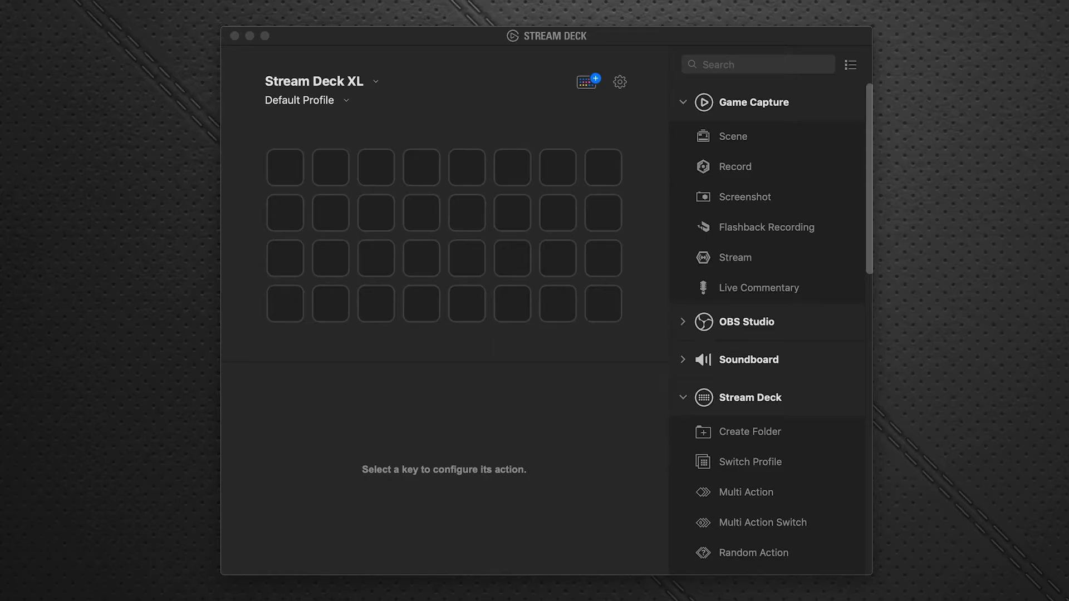
Search the Stream Deck Store plugins for 'midi', install the Midi plugin, and close the store
left_click(518, 101)
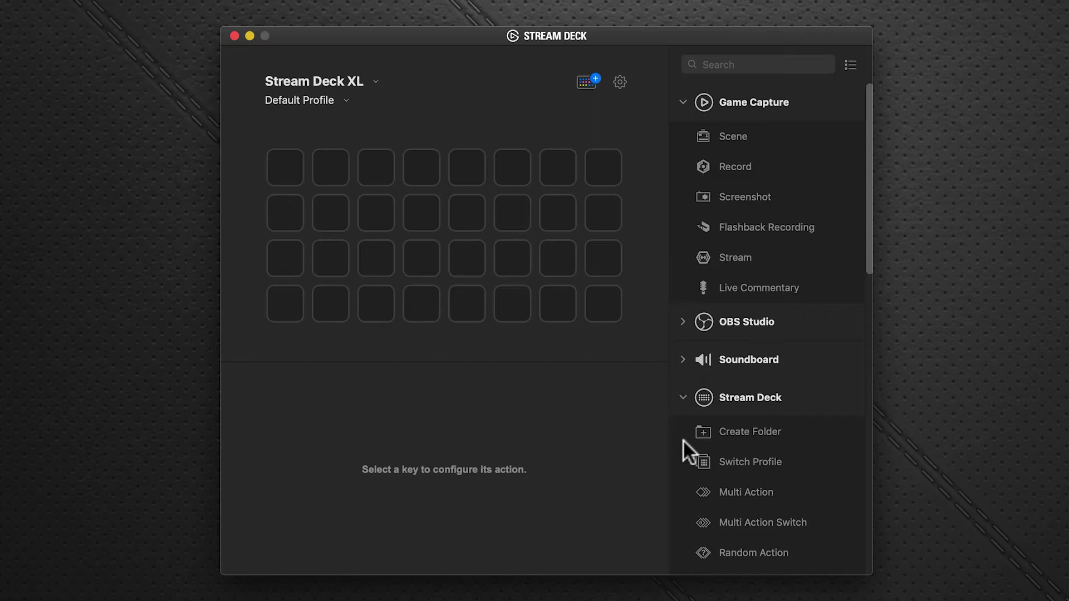
left_click(582, 83)
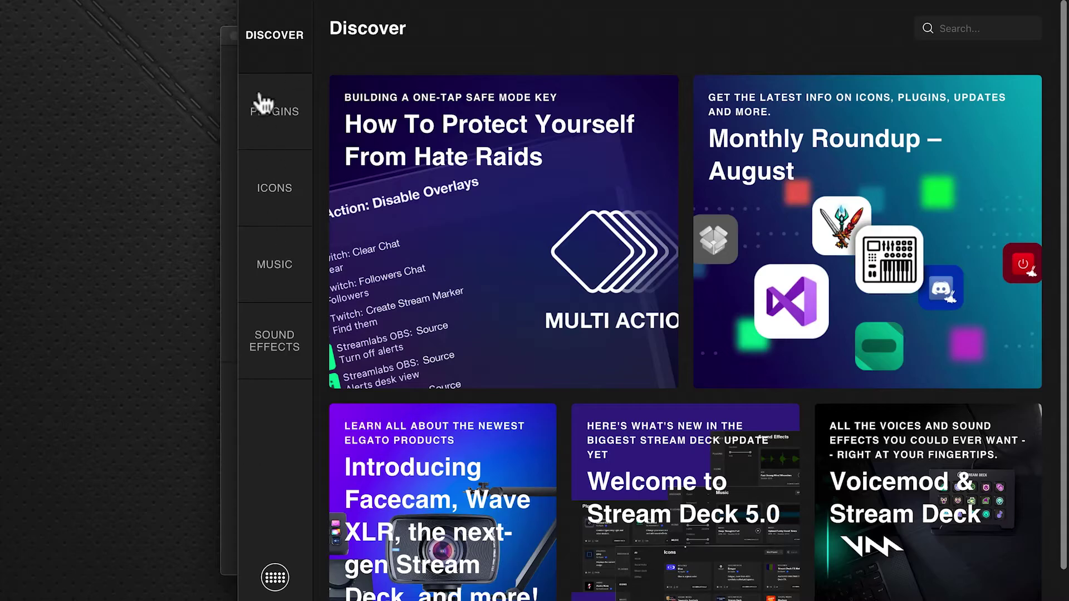
left_click(269, 115)
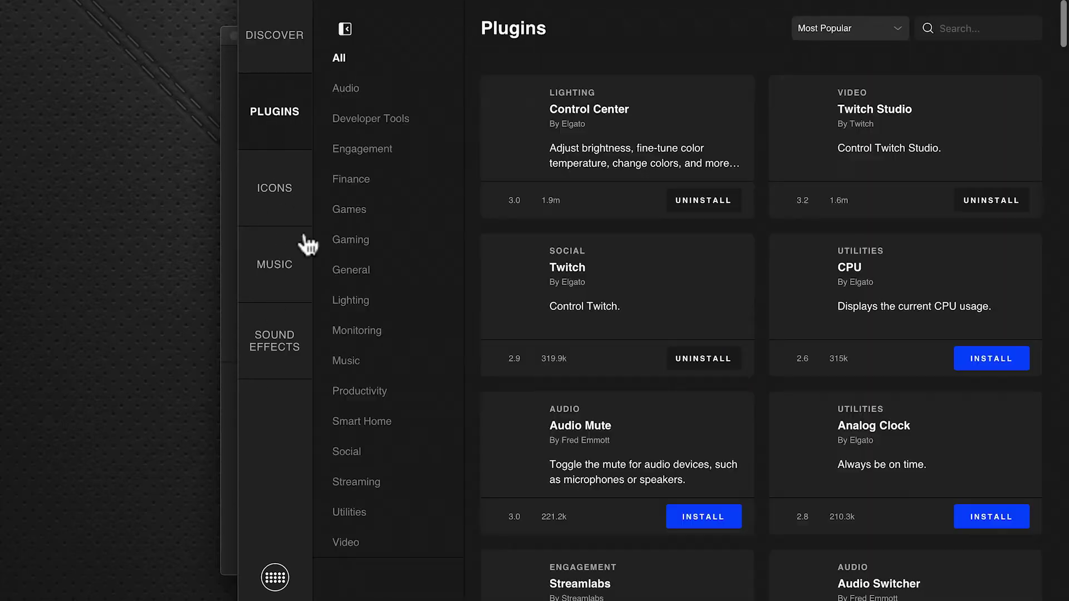
left_click(971, 31)
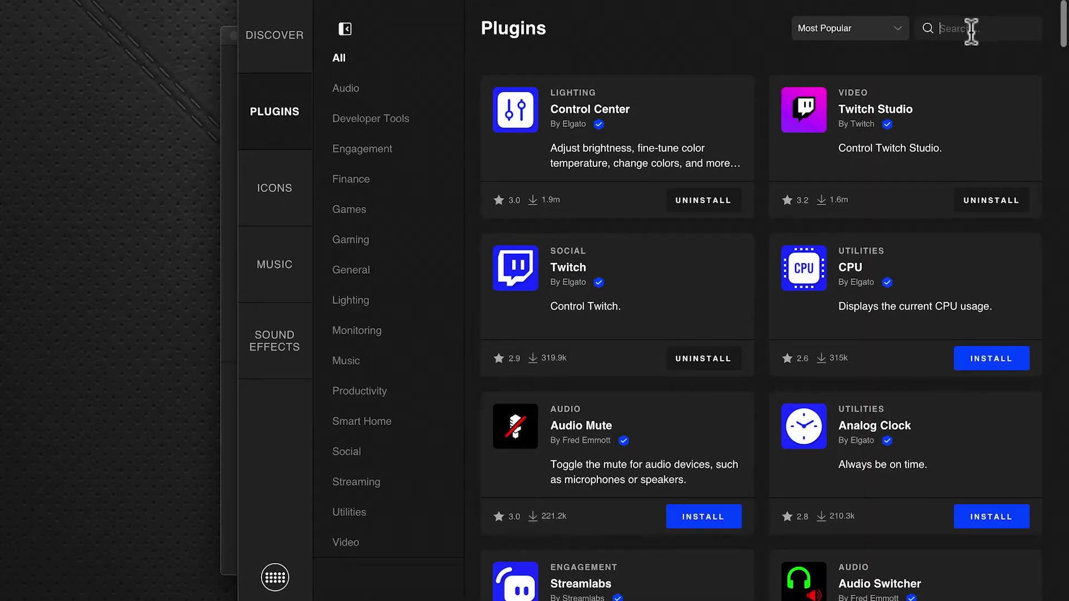
type("midi")
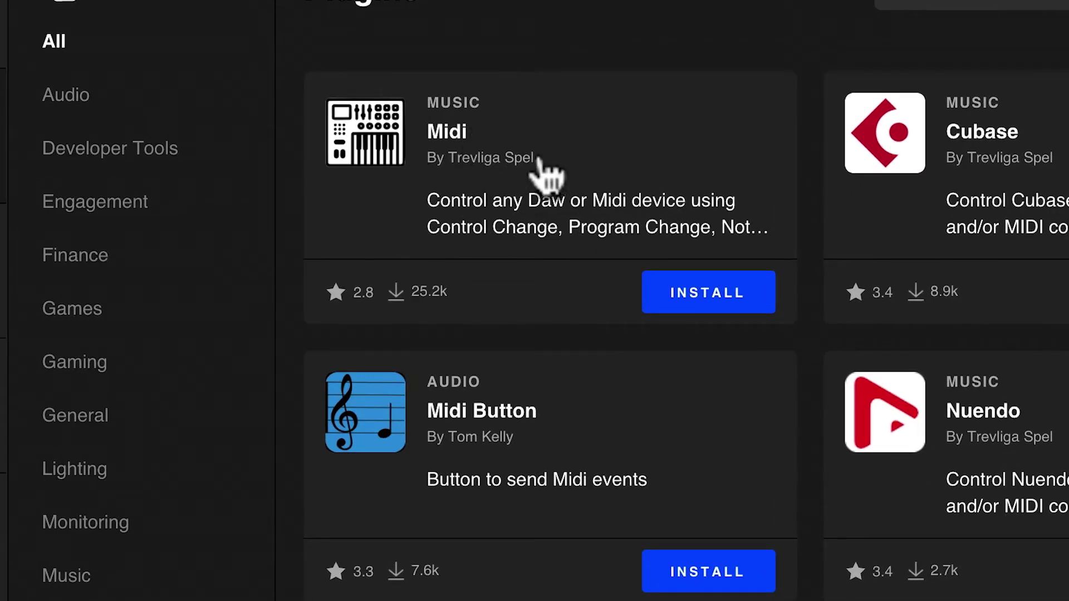
left_click(693, 293)
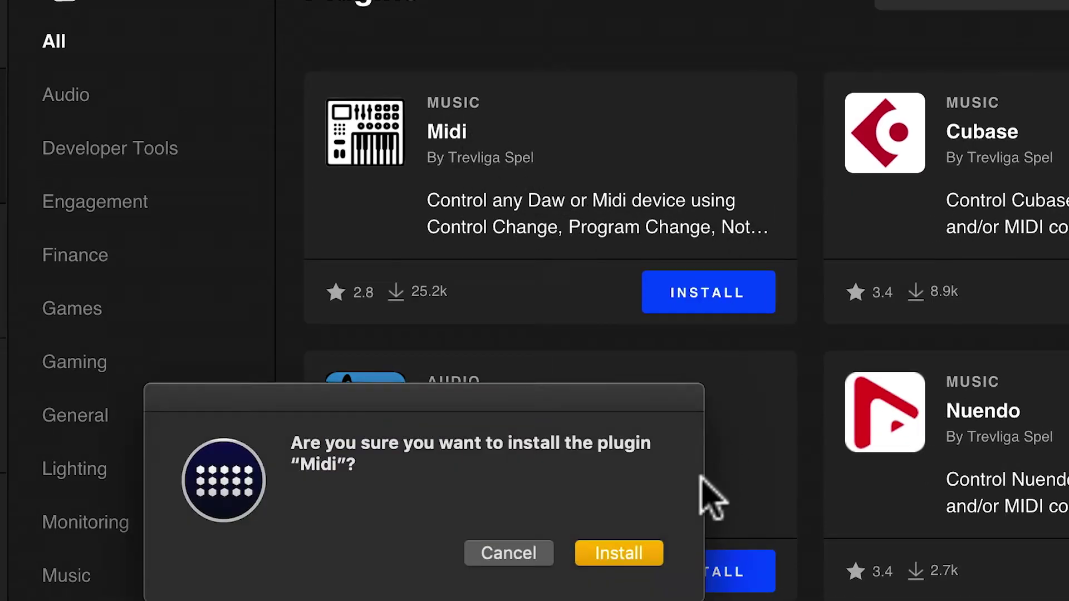
left_click(607, 554)
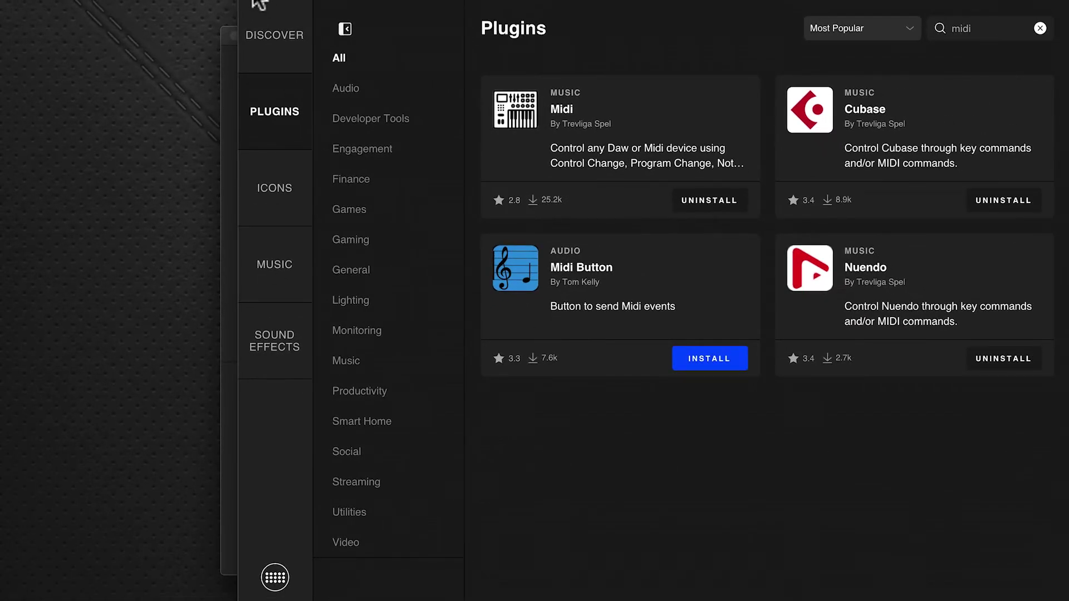
key("super+w")
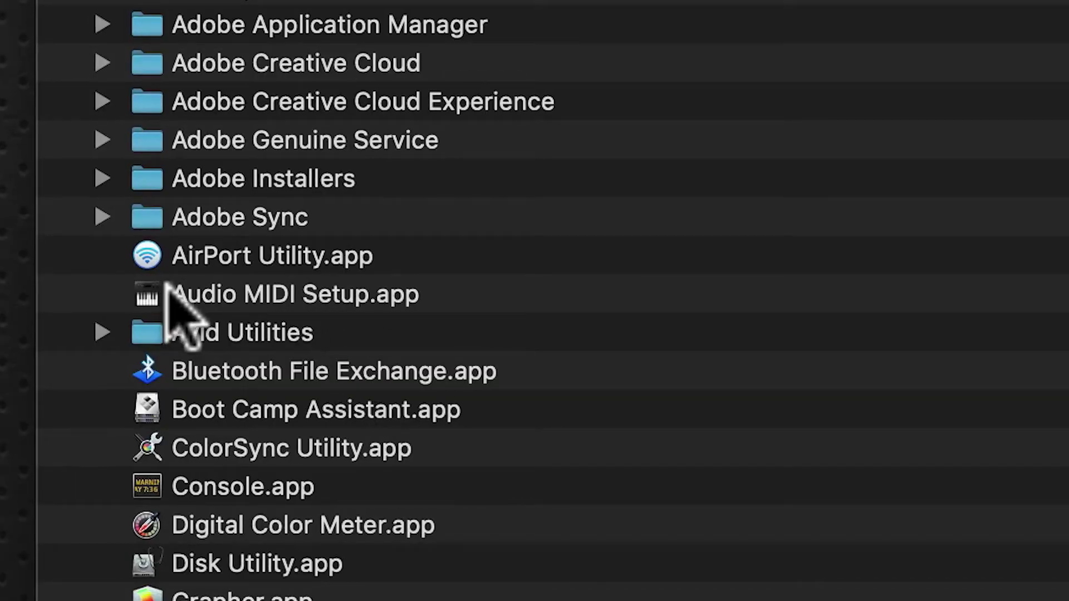
Launch Audio MIDI Setup.app from the Utilities folder
double_click(332, 293)
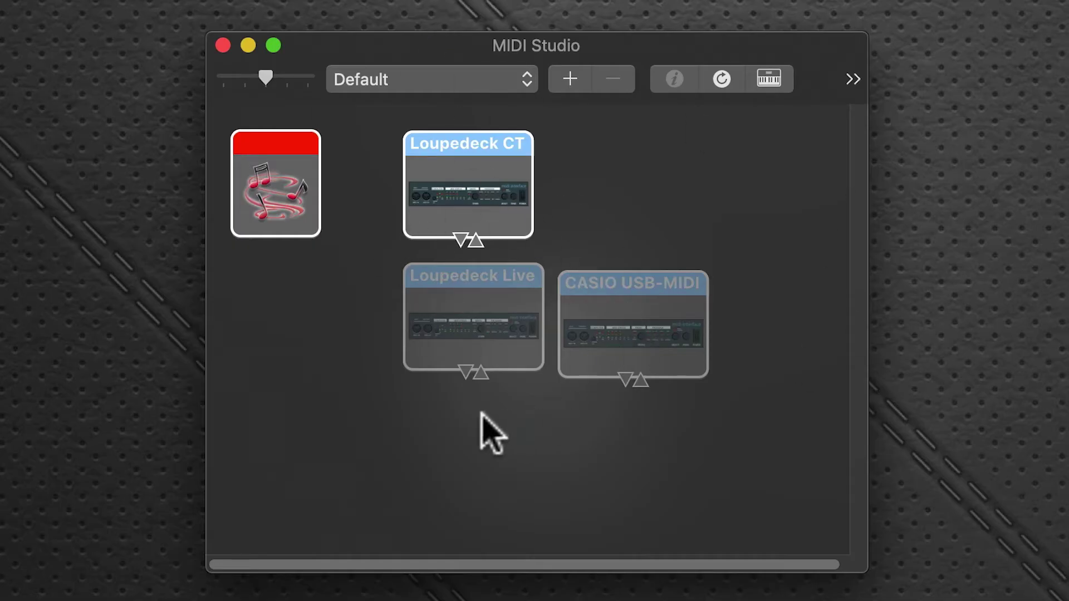
Add a first port to the IAC Driver and rename it Mackie2Daw
left_click(282, 174)
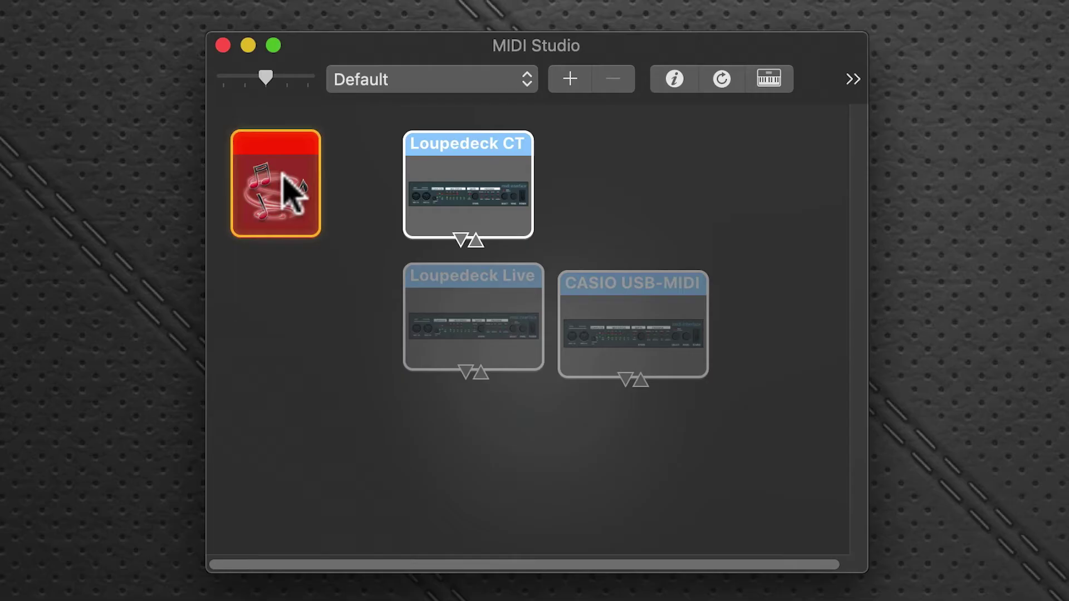
double_click(283, 175)
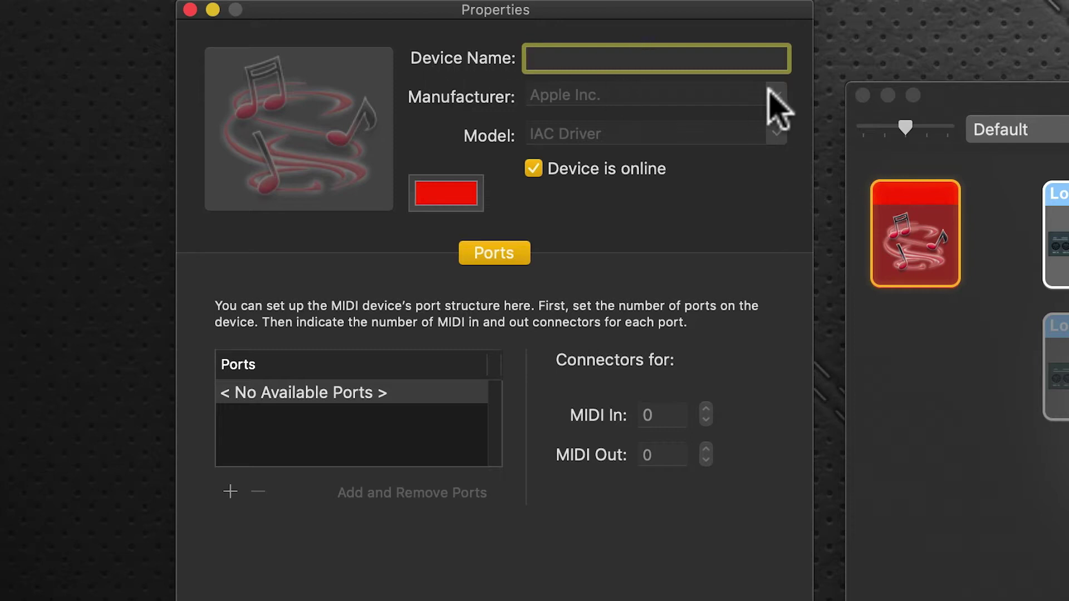
left_click(267, 428)
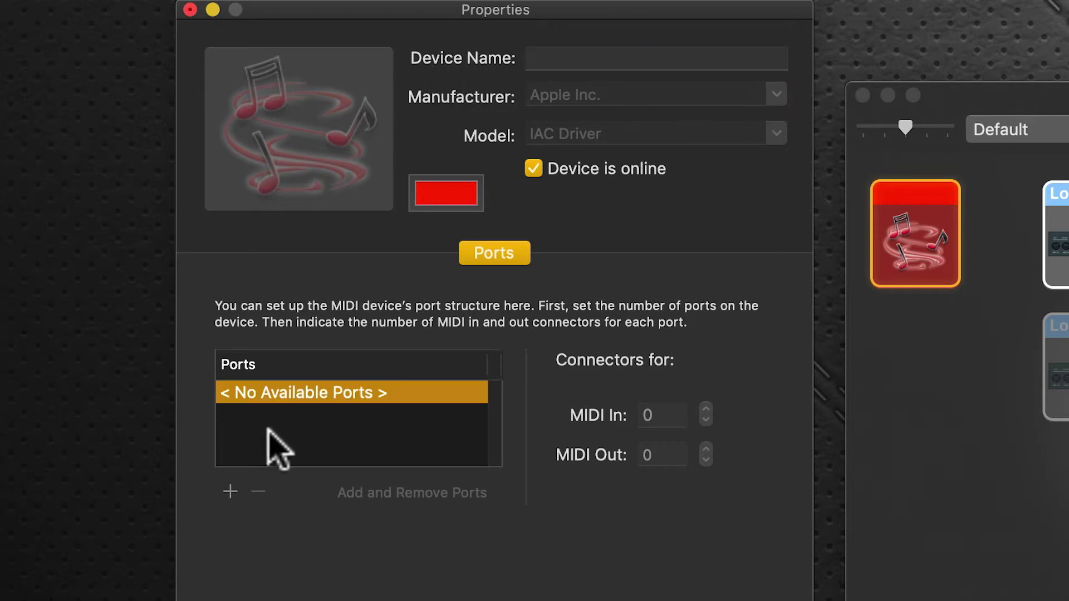
left_click(230, 490)
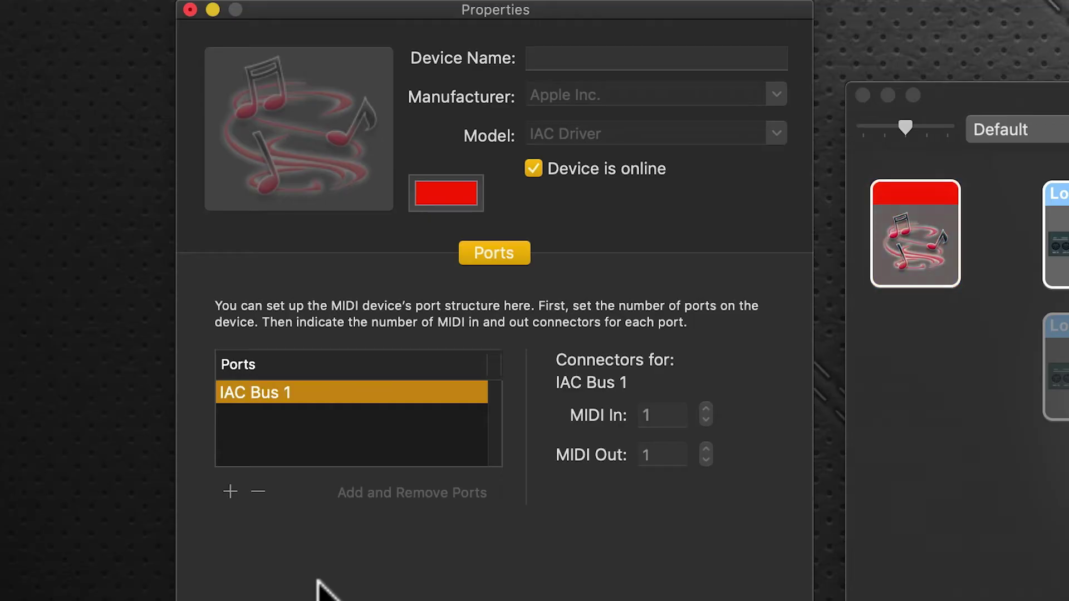
double_click(269, 392)
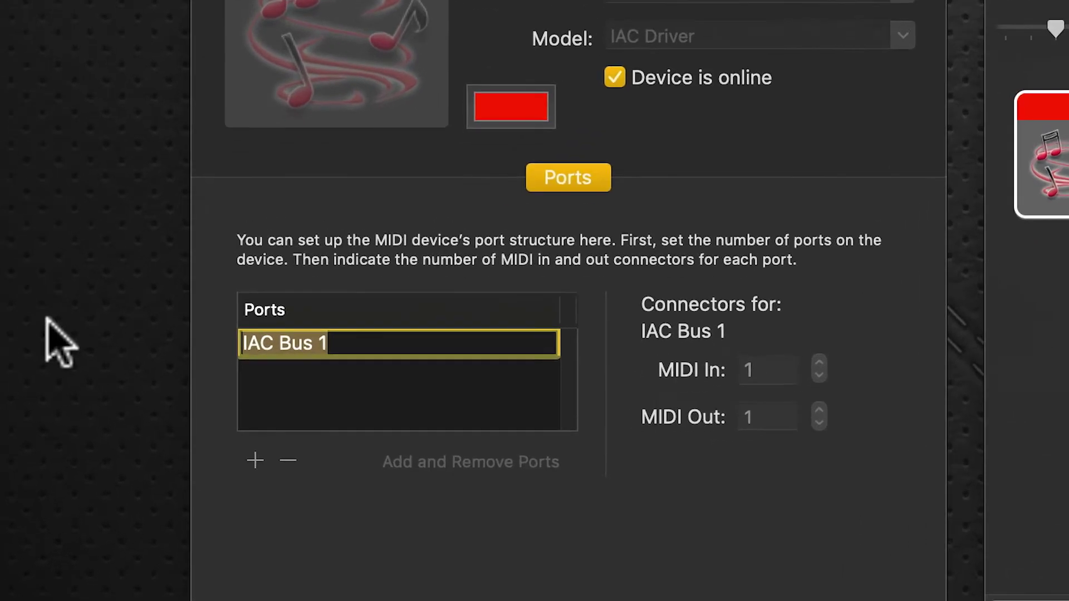
type("M")
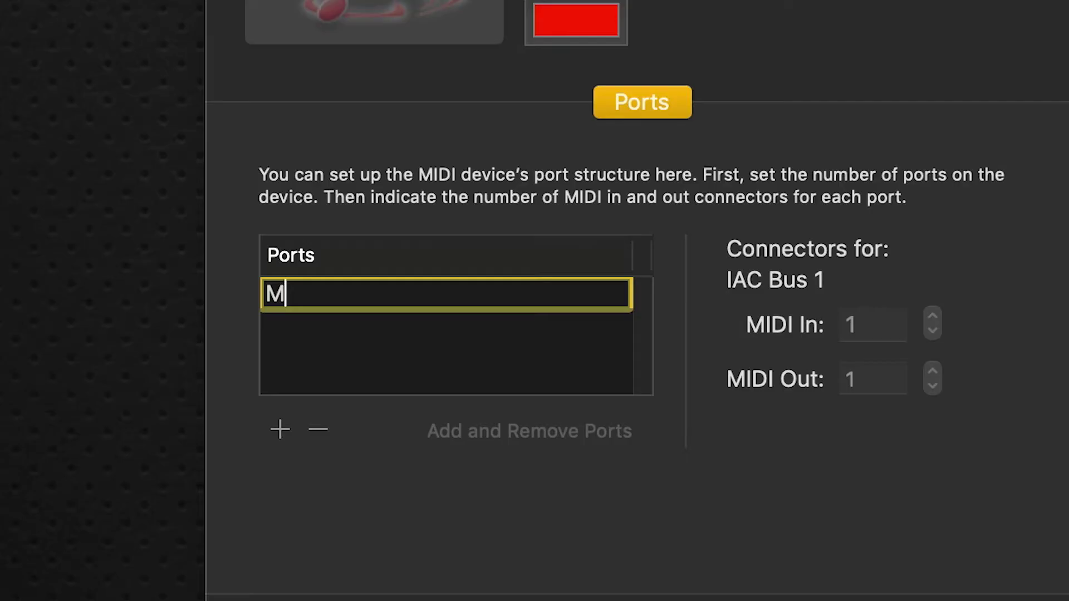
type("ackie2D")
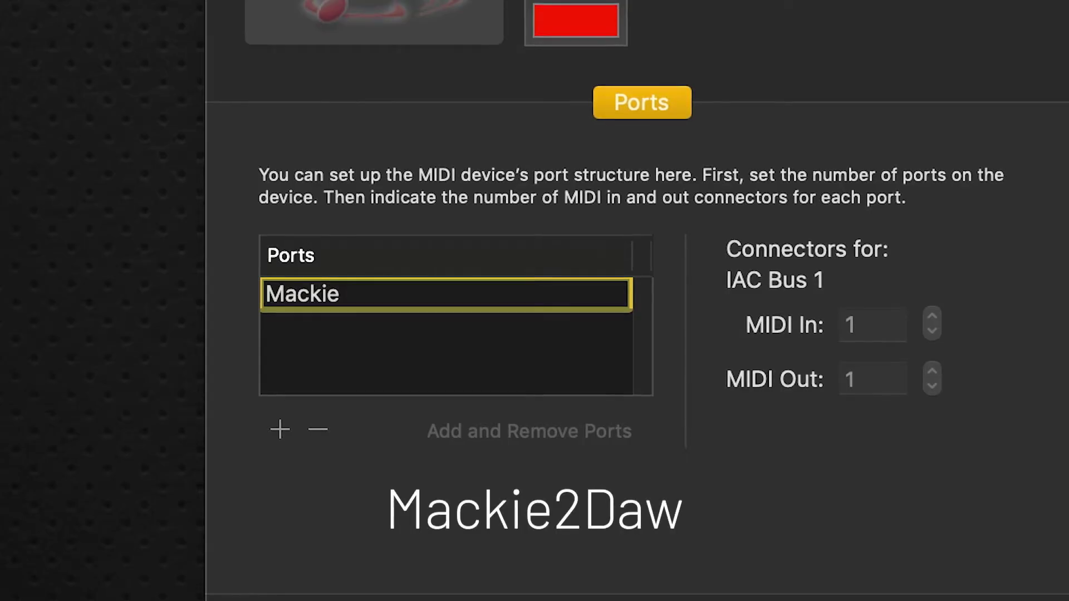
type("aw")
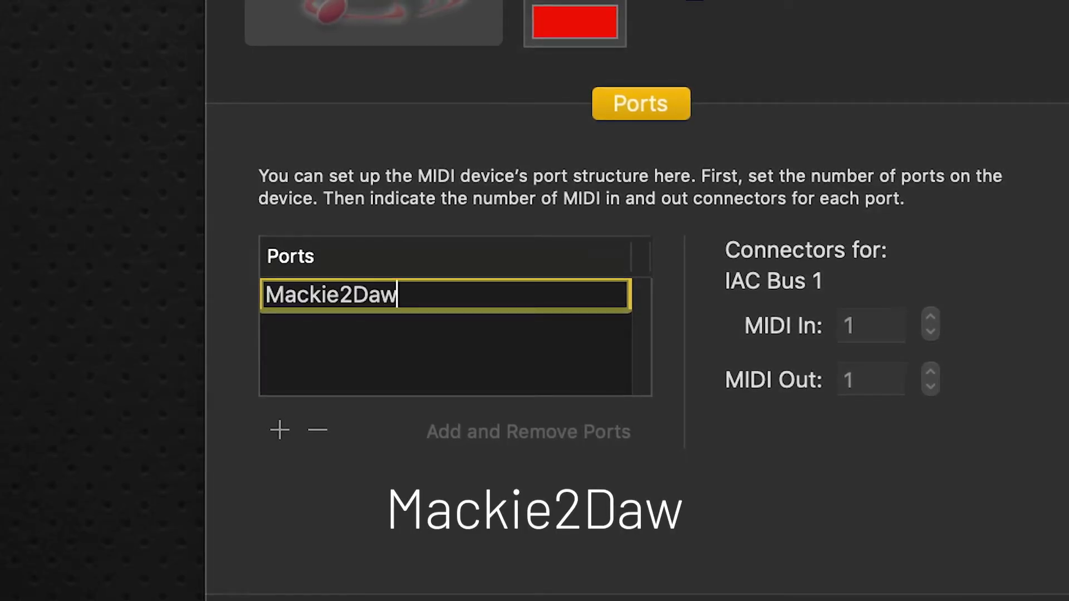
Add a second IAC Driver port and rename it Daw2Mackie
left_click(280, 429)
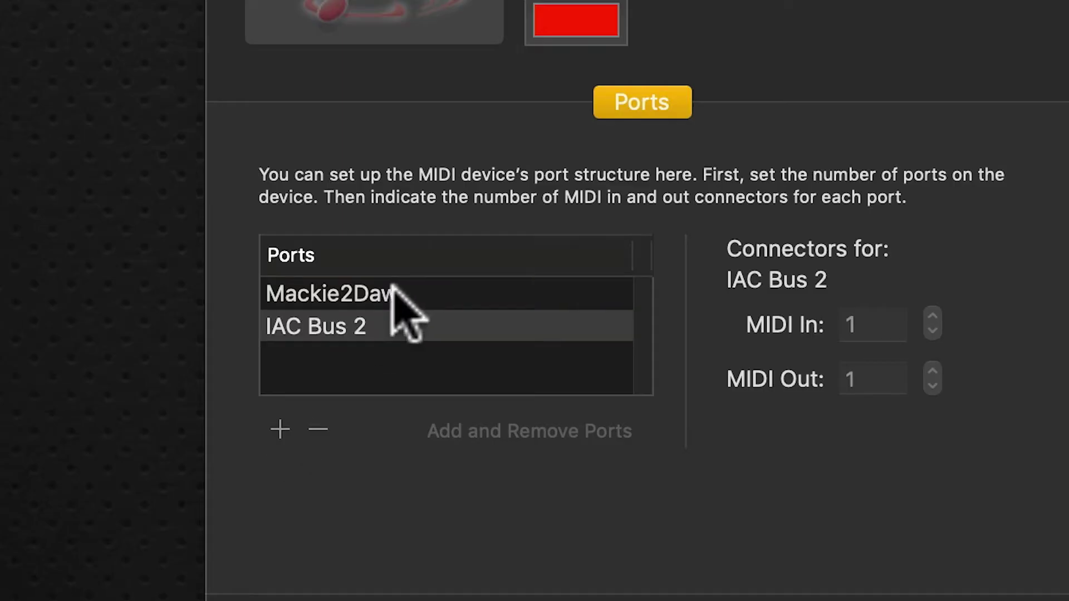
double_click(369, 326)
left_click_drag(397, 312, 214, 303)
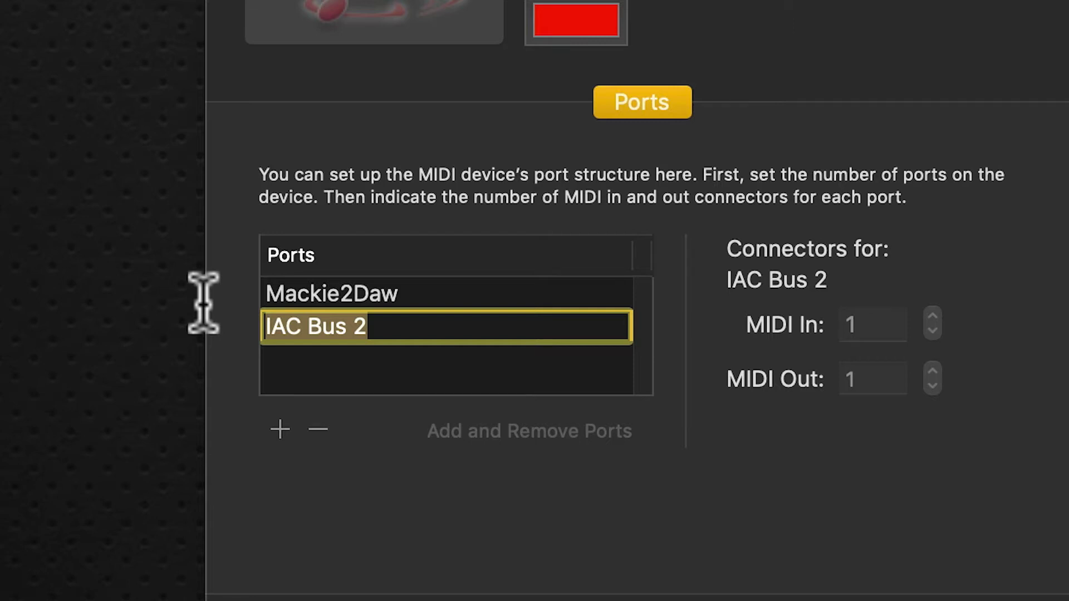
type("D")
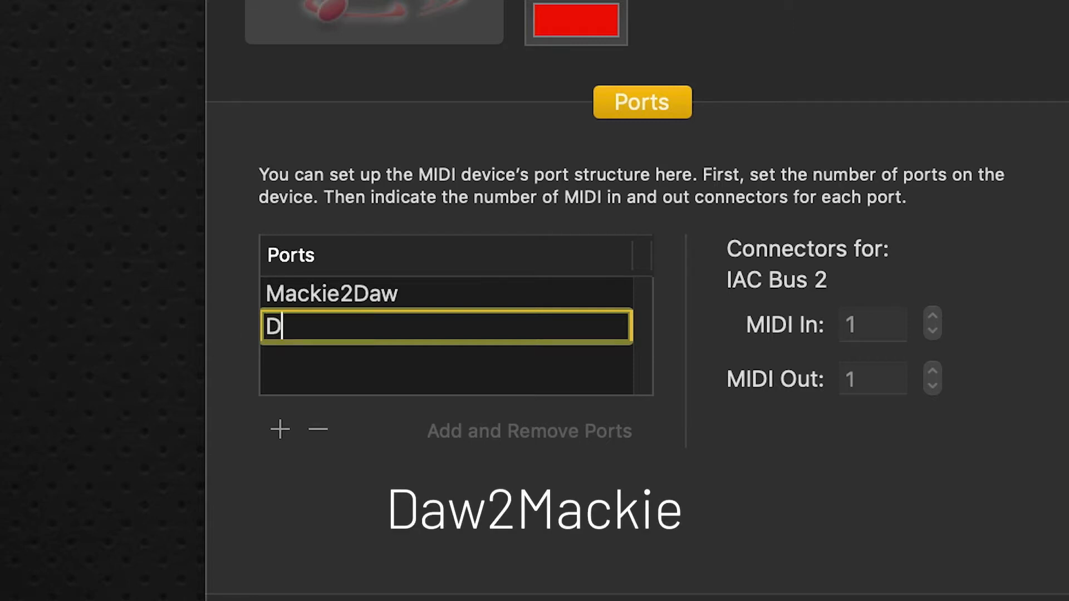
type("aw2Mackie")
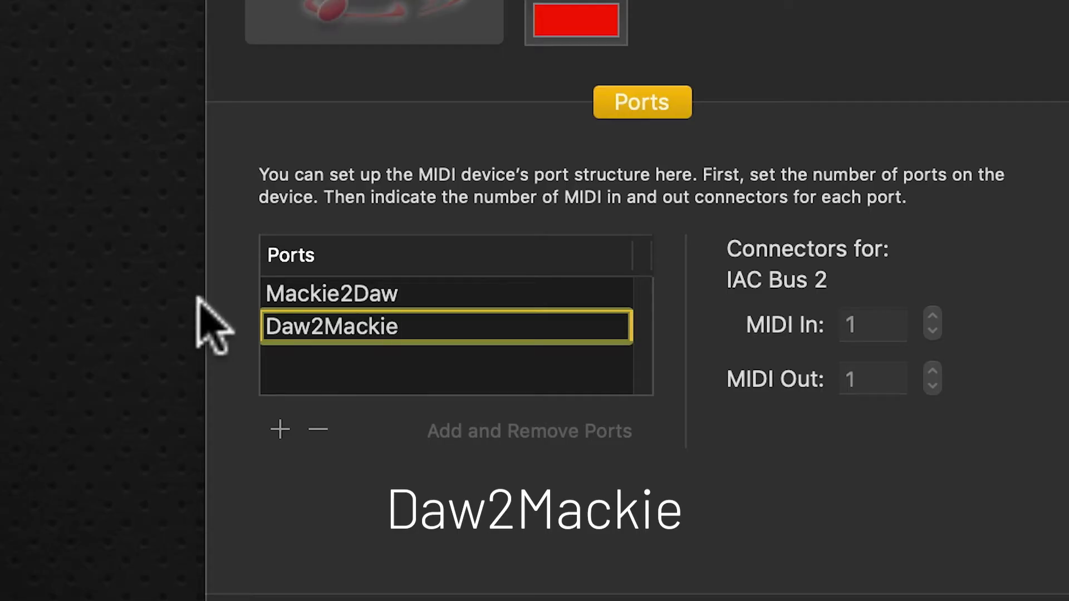
Add a third IAC Driver port and rename it StreamDeck2DawTrack
left_click(280, 430)
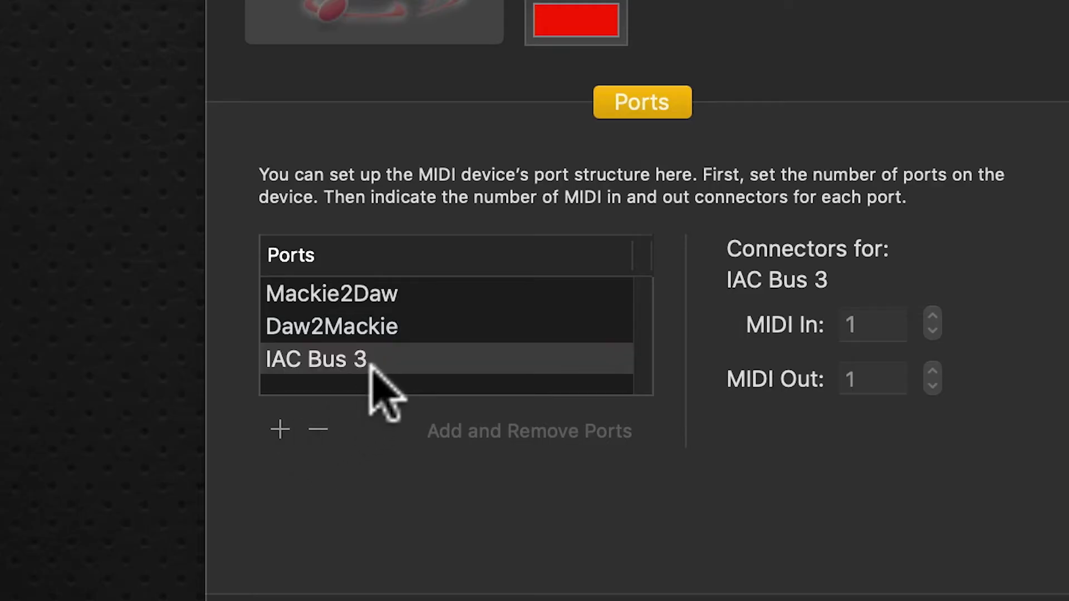
left_click(370, 361)
left_click_drag(384, 357, 257, 352)
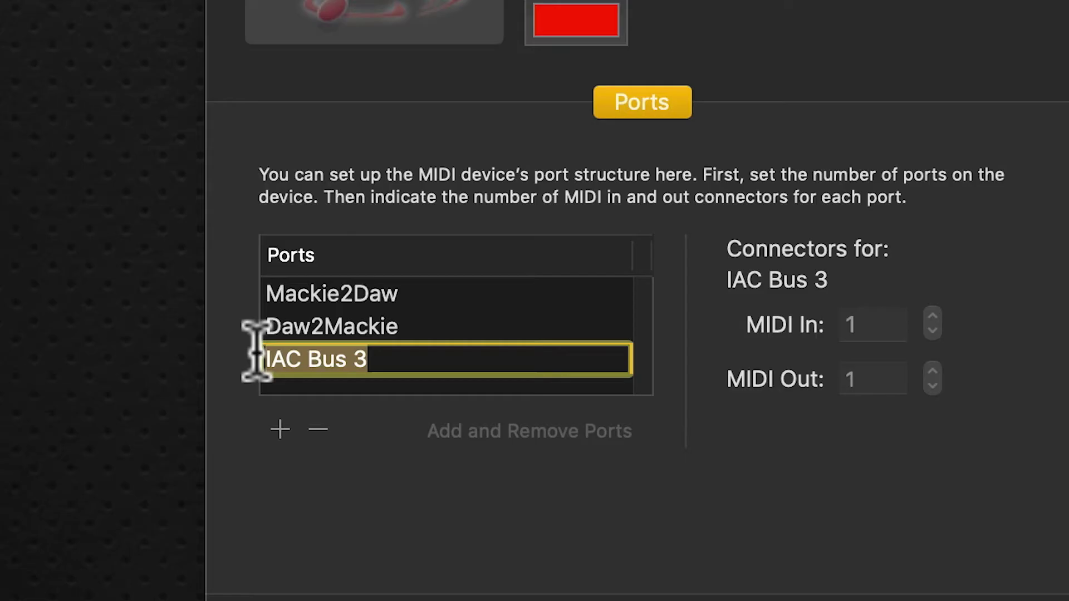
type("St")
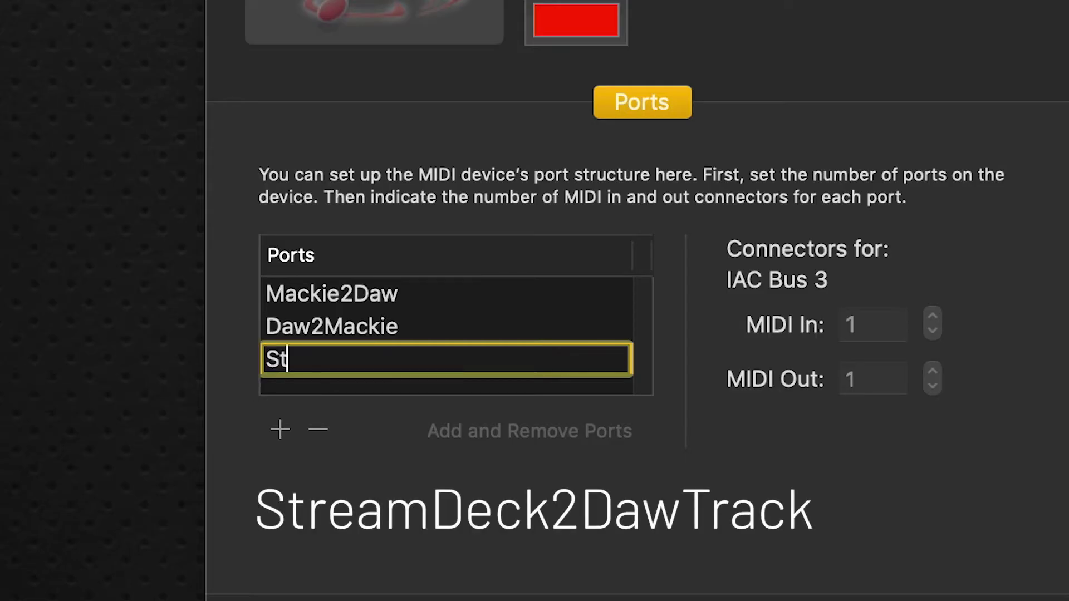
type("reamD")
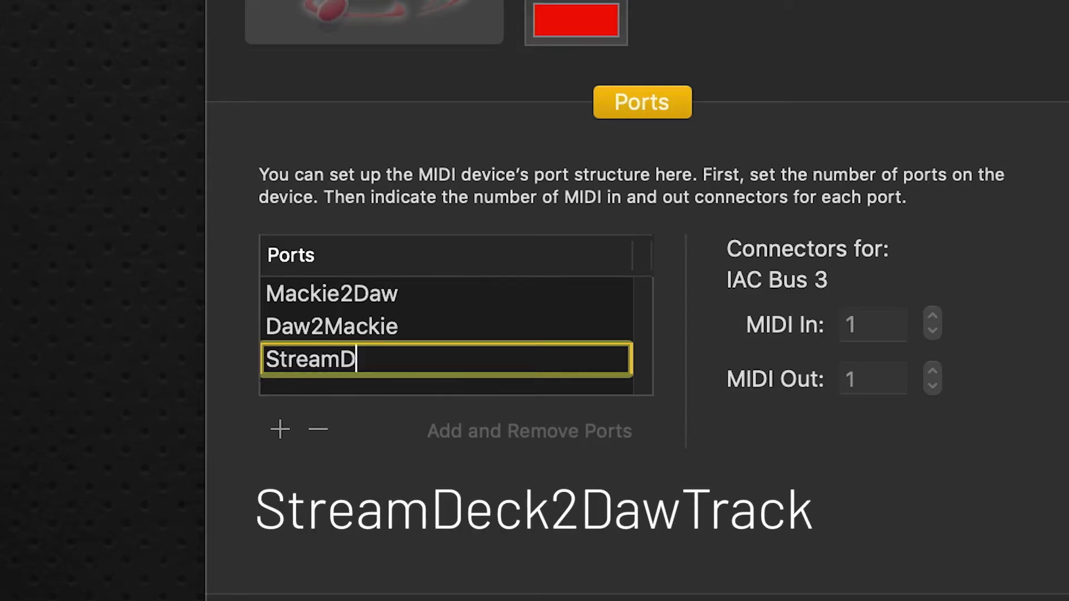
type("eck2")
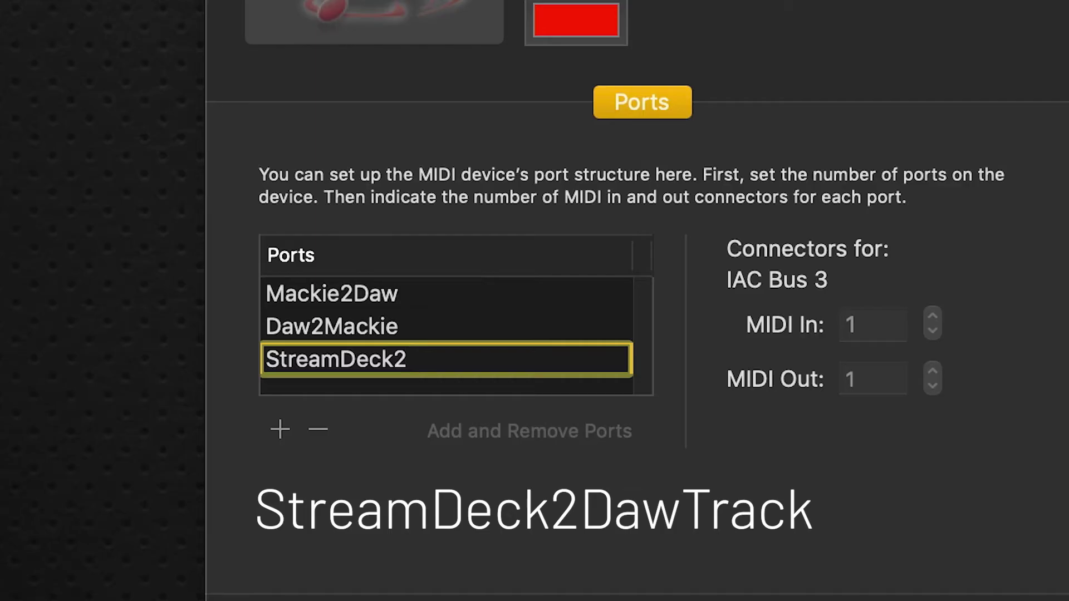
type("Daw")
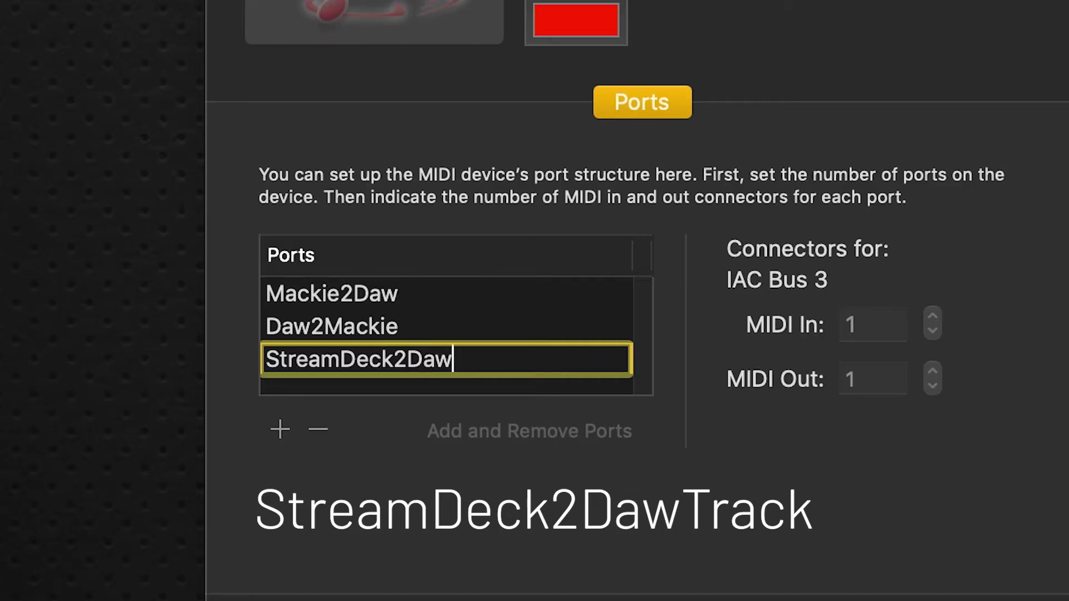
type("Track")
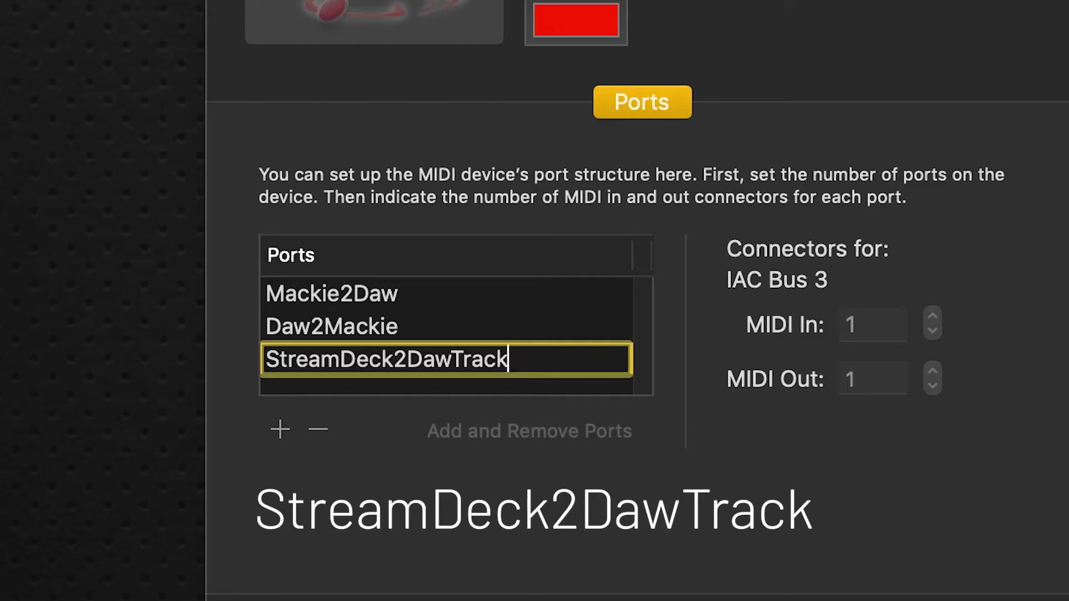
Add a fourth IAC port named DawTrack2StreamDeck and apply the changes
left_click(282, 430)
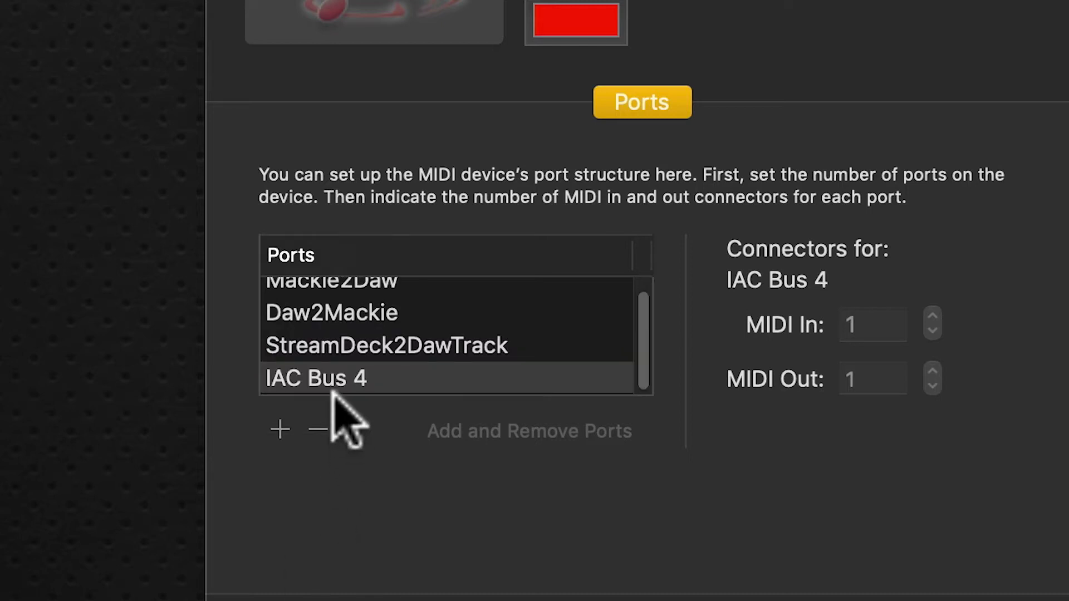
left_click(342, 371)
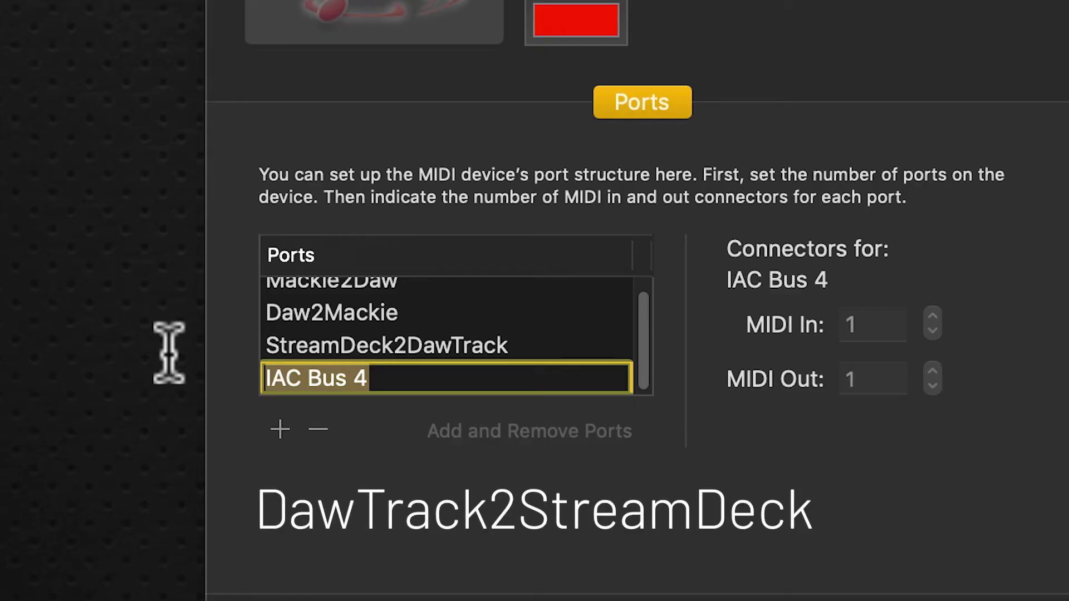
type("Daw")
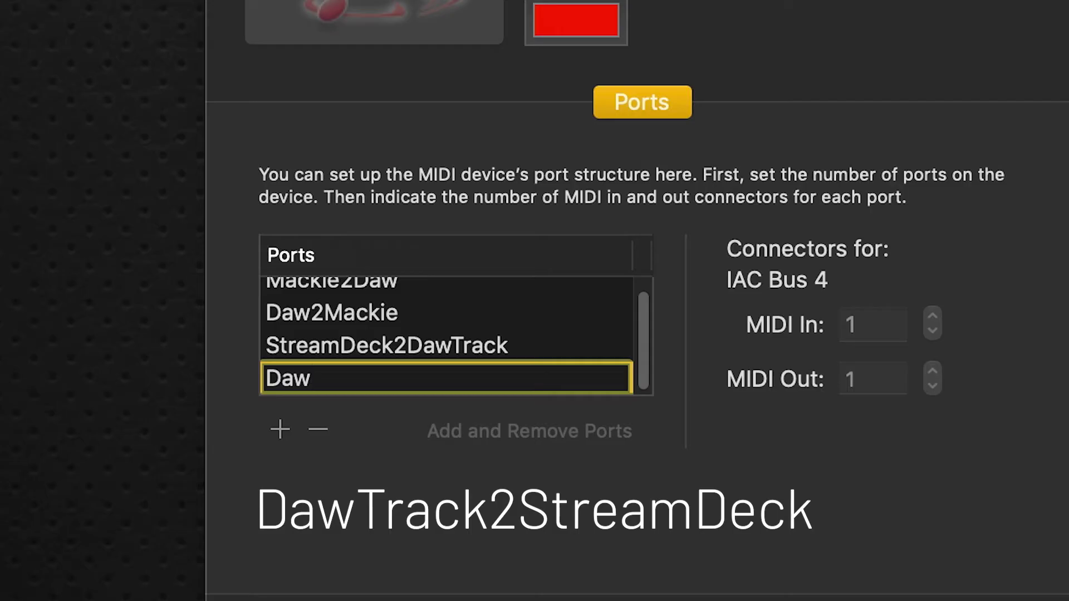
type("Track")
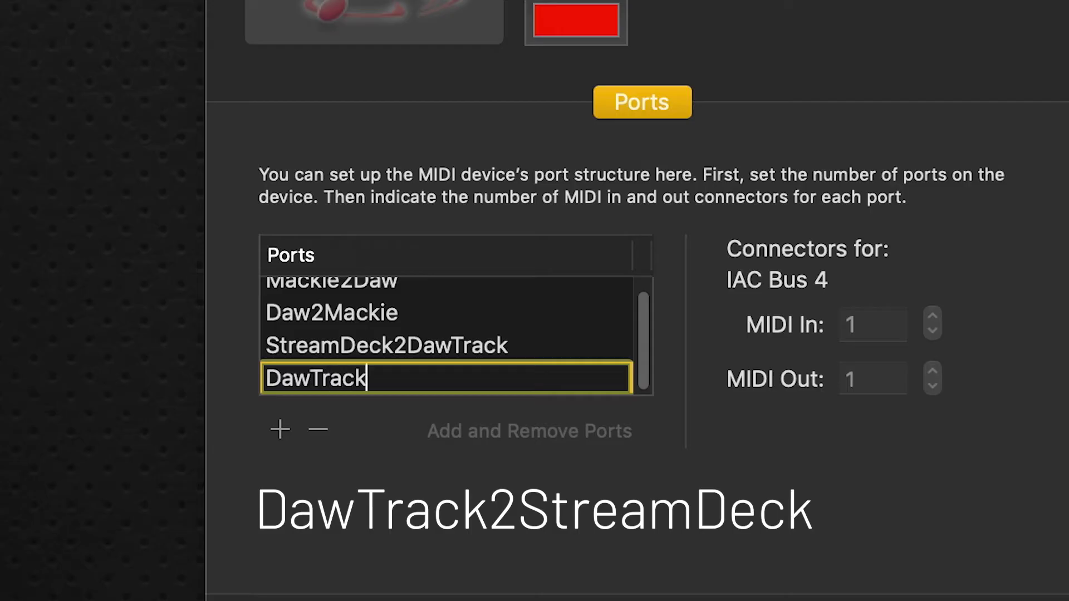
type("2Stre")
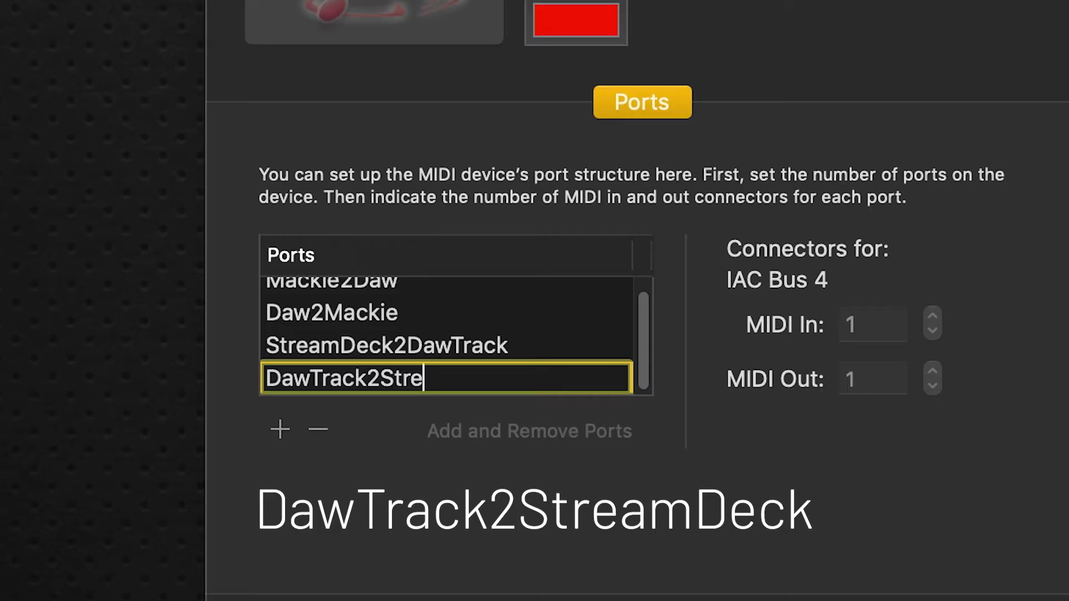
type("amDeck")
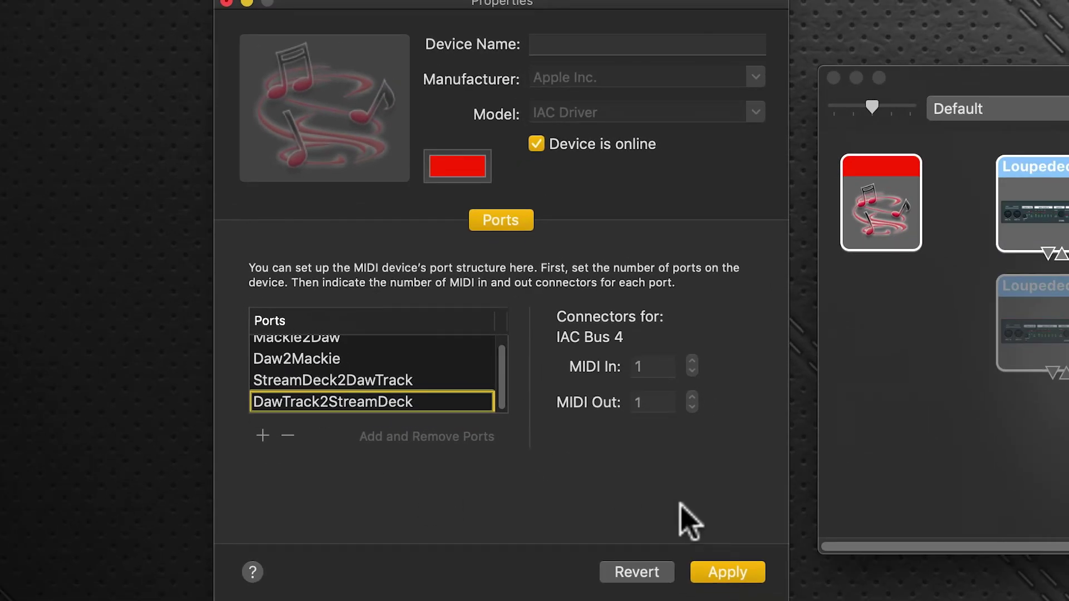
left_click(713, 576)
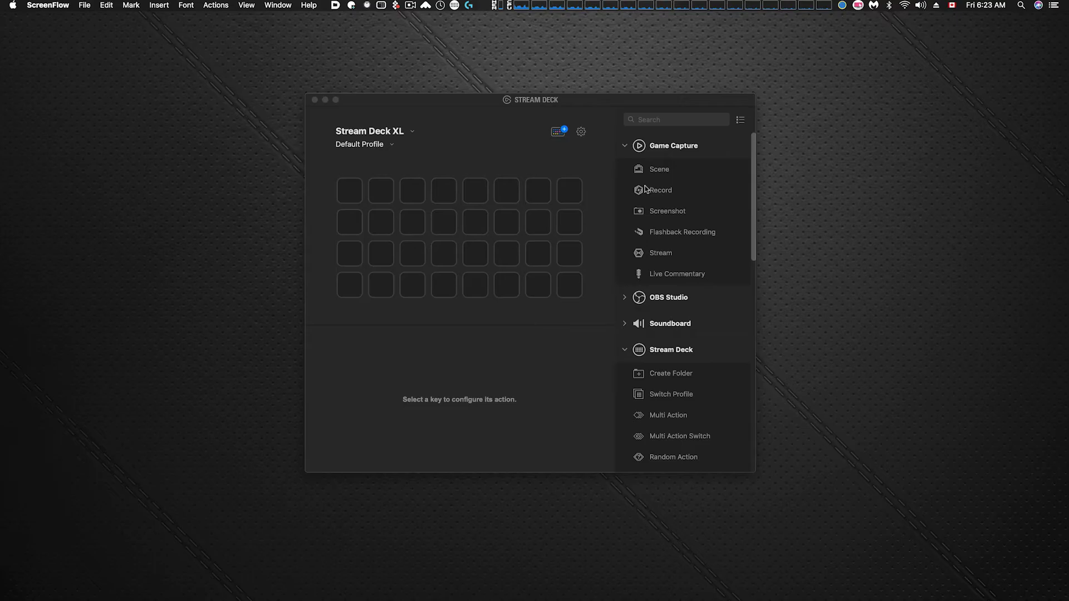
Switch to Ableton Live and open its Preferences on the Link Tempo MIDI page
key("super+Tab")
key("super+Tab")
key("super+Tab")
key("super+Tab")
key("super+Tab")
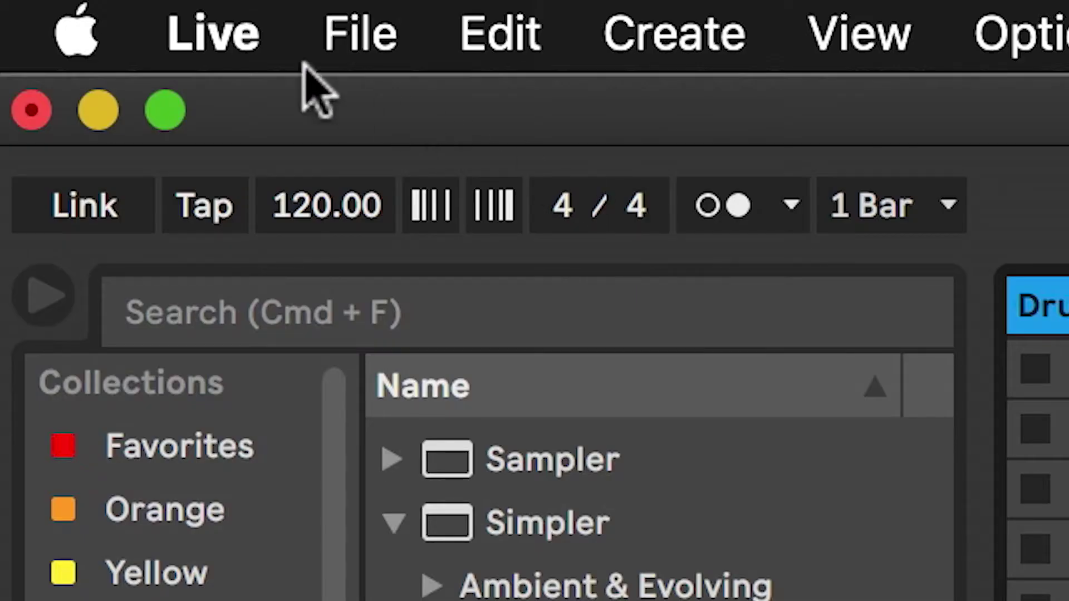
left_click(33, 5)
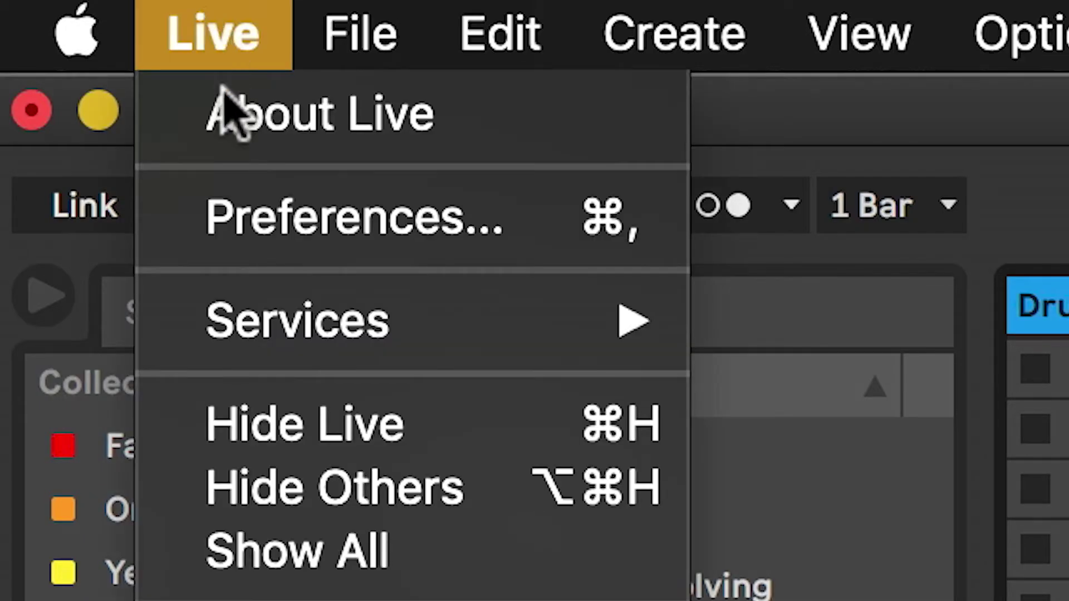
left_click(262, 214)
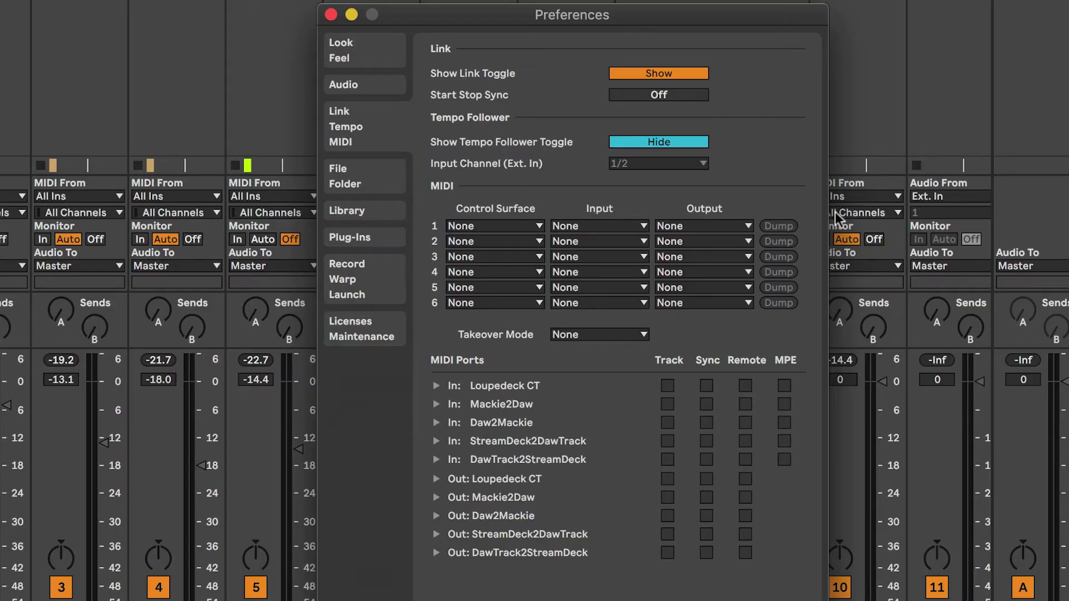
Set control surface 1 to MackieControl with input Mackie2Daw and output Daw2Mackie
left_click(530, 225)
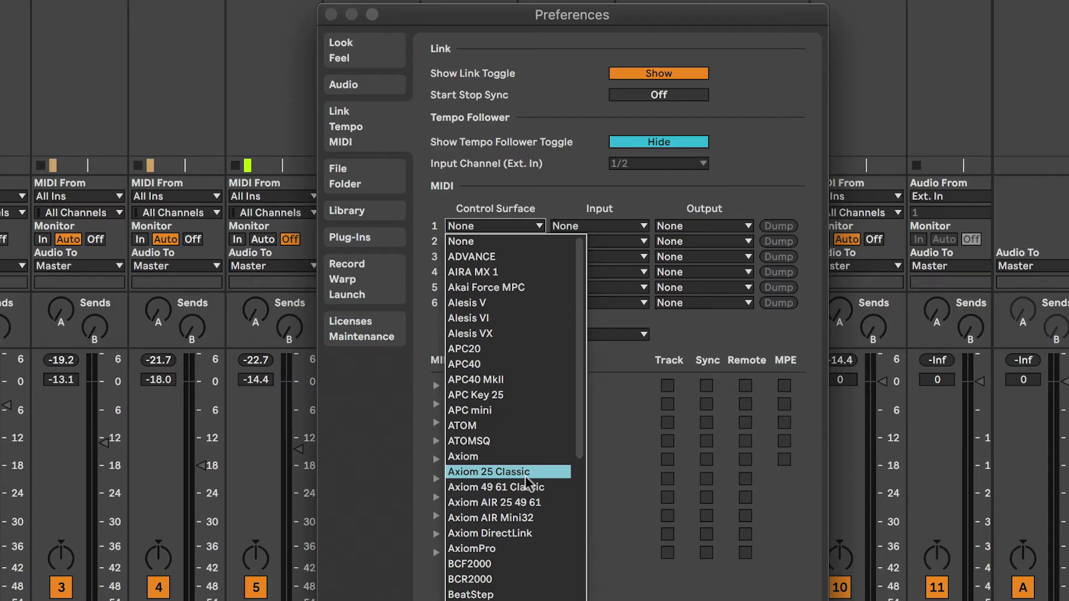
scroll(526, 476, "down", 5)
scroll(523, 472, "down", 3)
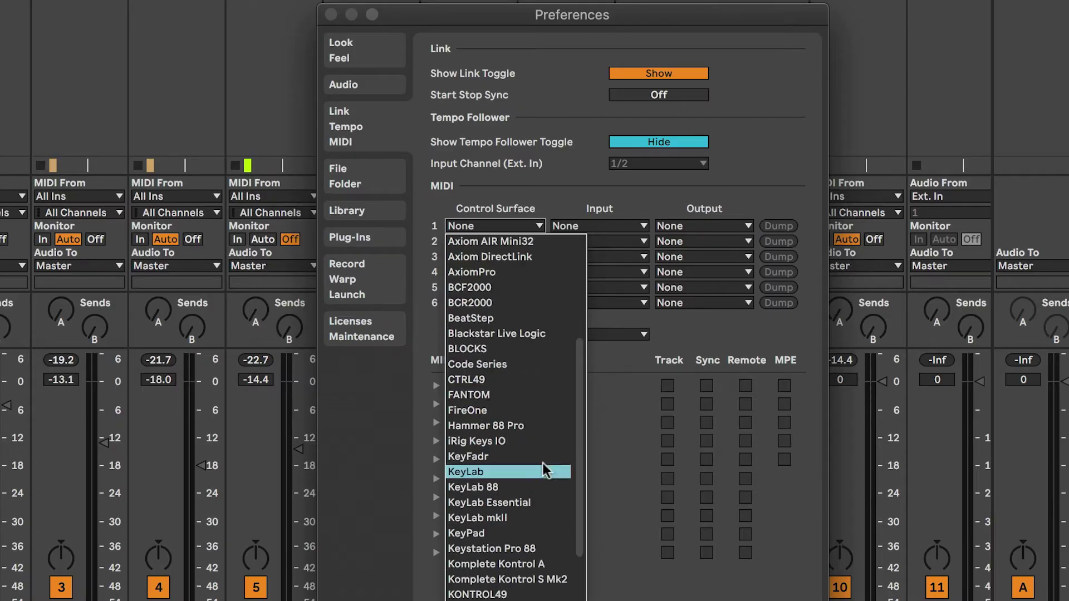
scroll(523, 473, "down", 10)
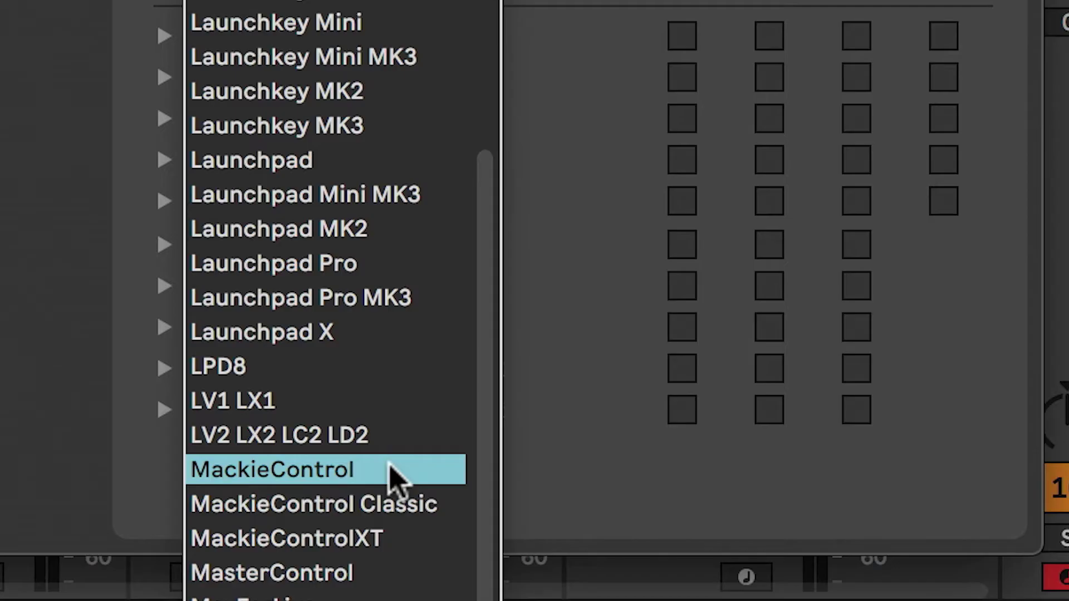
left_click(395, 471)
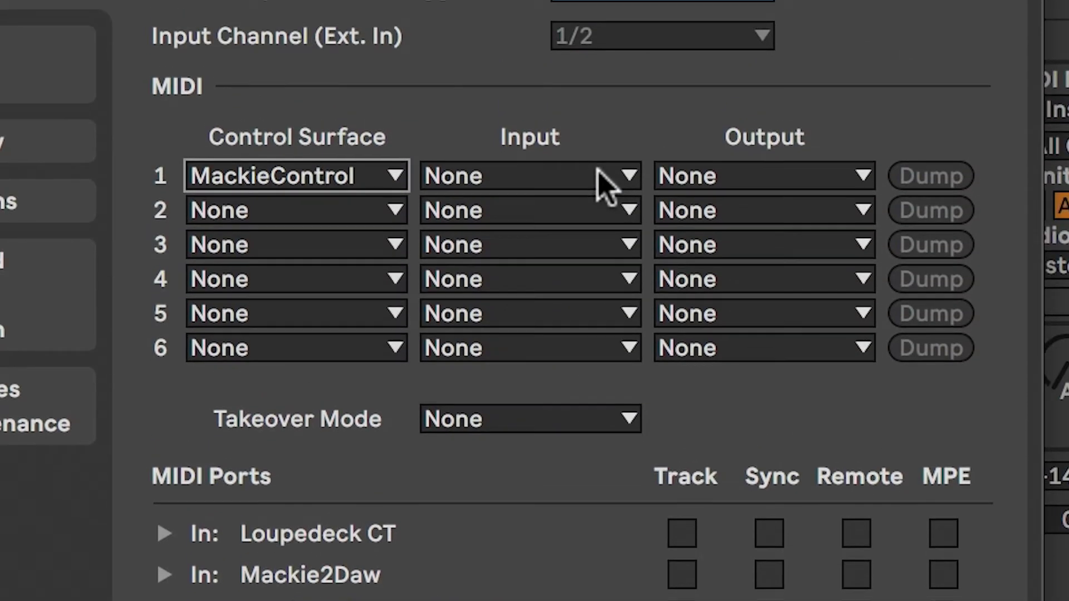
left_click(597, 176)
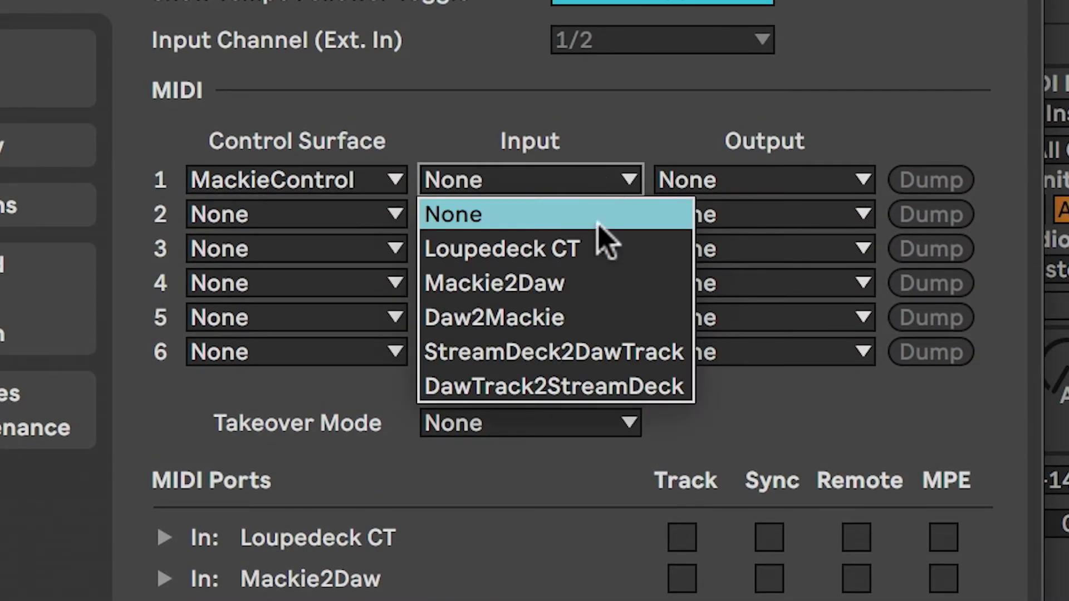
left_click(596, 290)
left_click(779, 185)
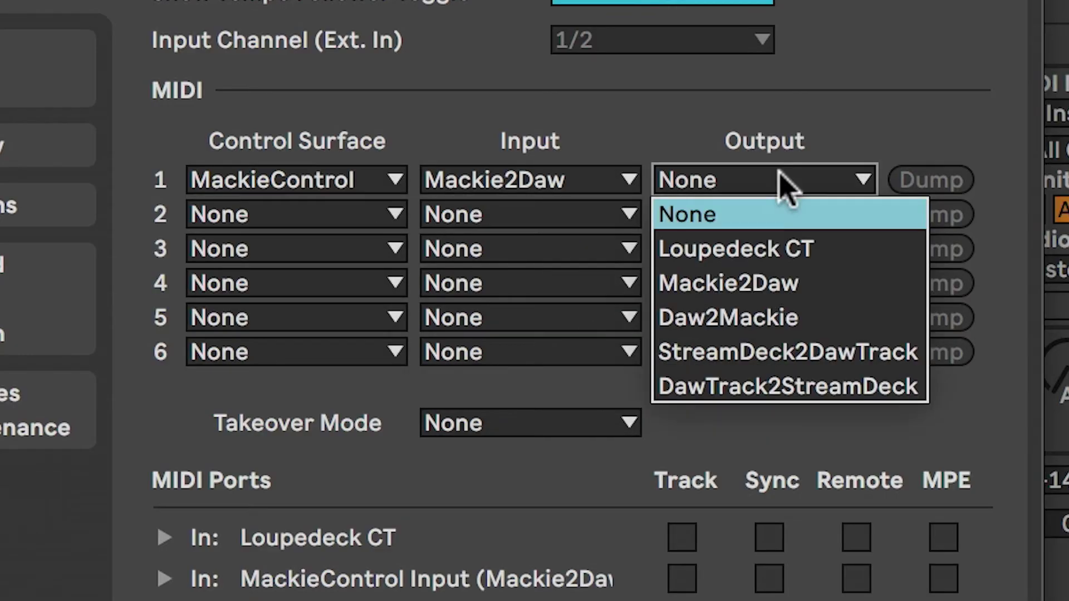
left_click(746, 320)
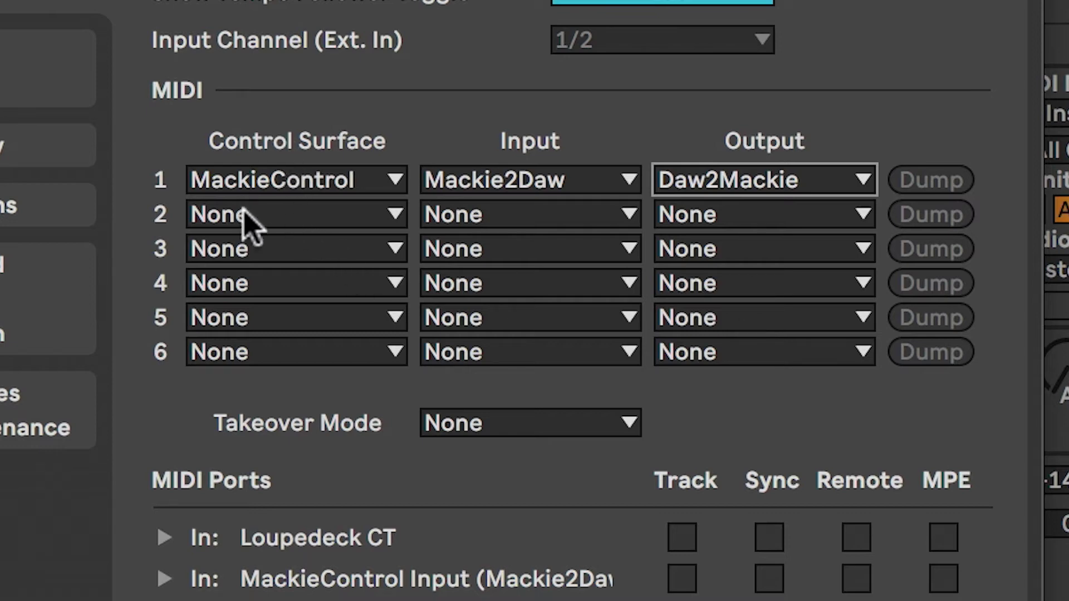
Set control surface 2 to ADVANCE with input StreamDeck2DawTrack and output DawTrack2StreamDeck
left_click(284, 222)
scroll(334, 389, "down", 10)
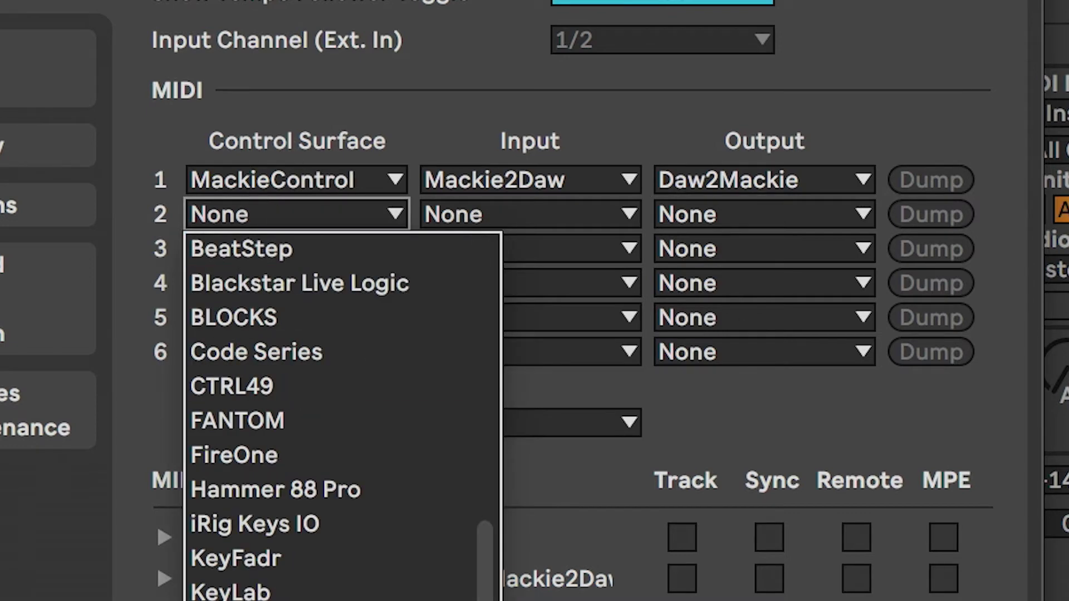
scroll(334, 390, "up", 10)
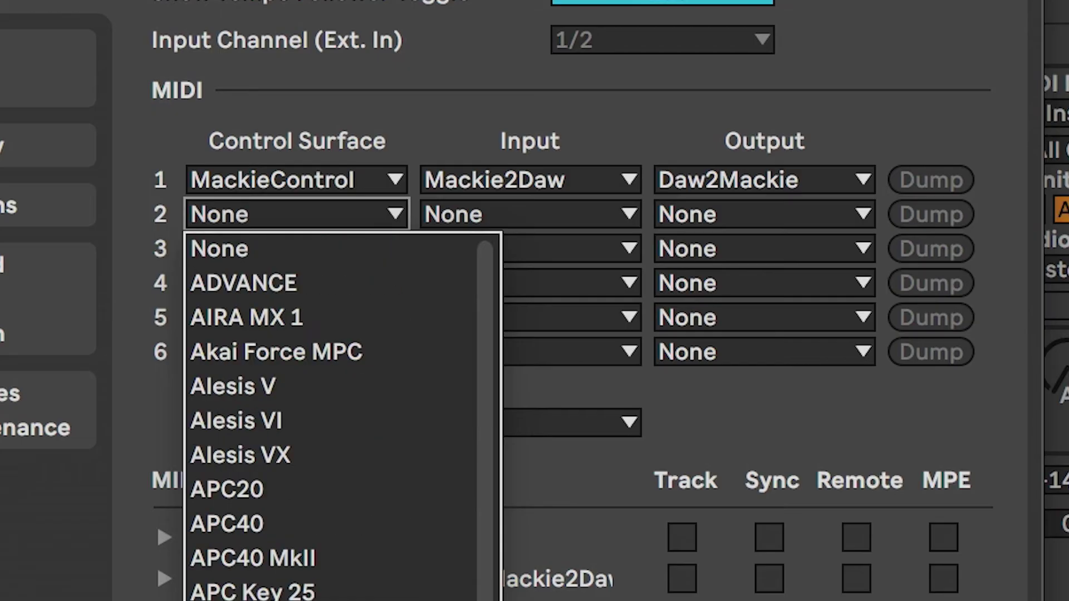
left_click(326, 283)
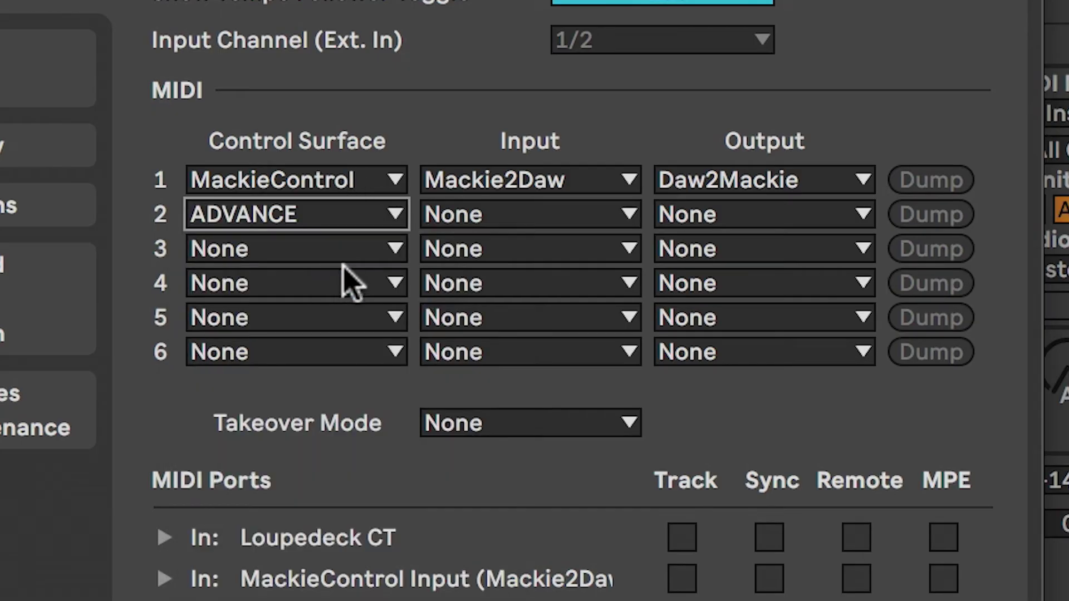
left_click(564, 217)
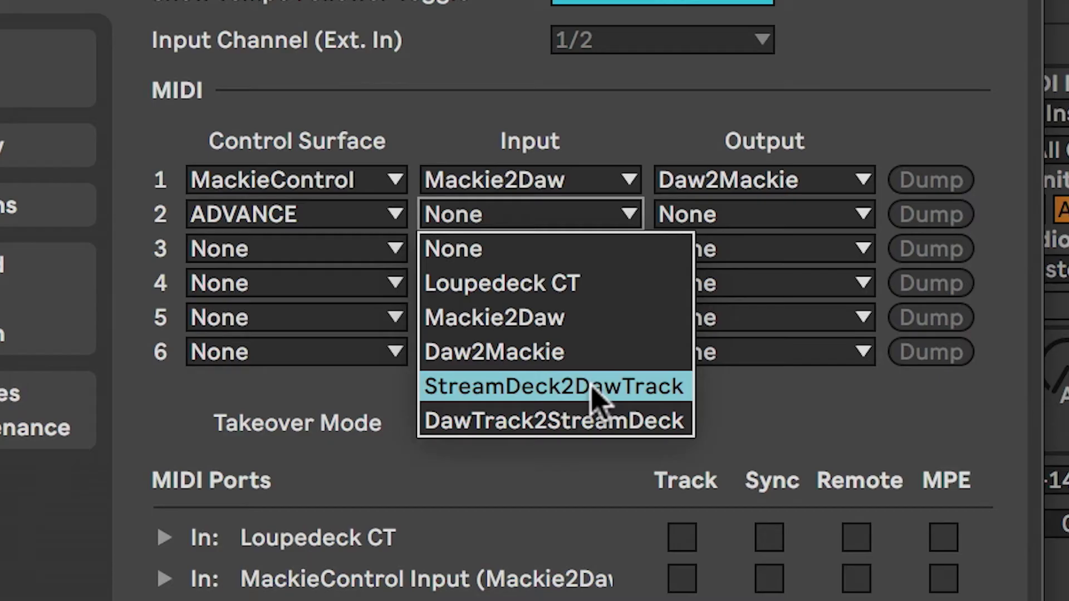
left_click(600, 396)
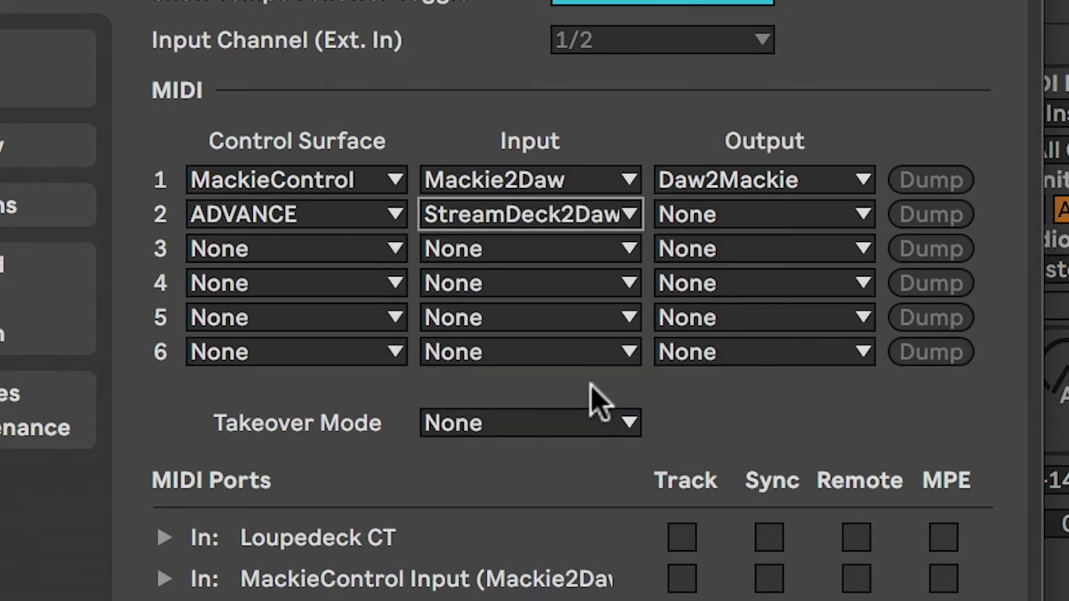
left_click(759, 217)
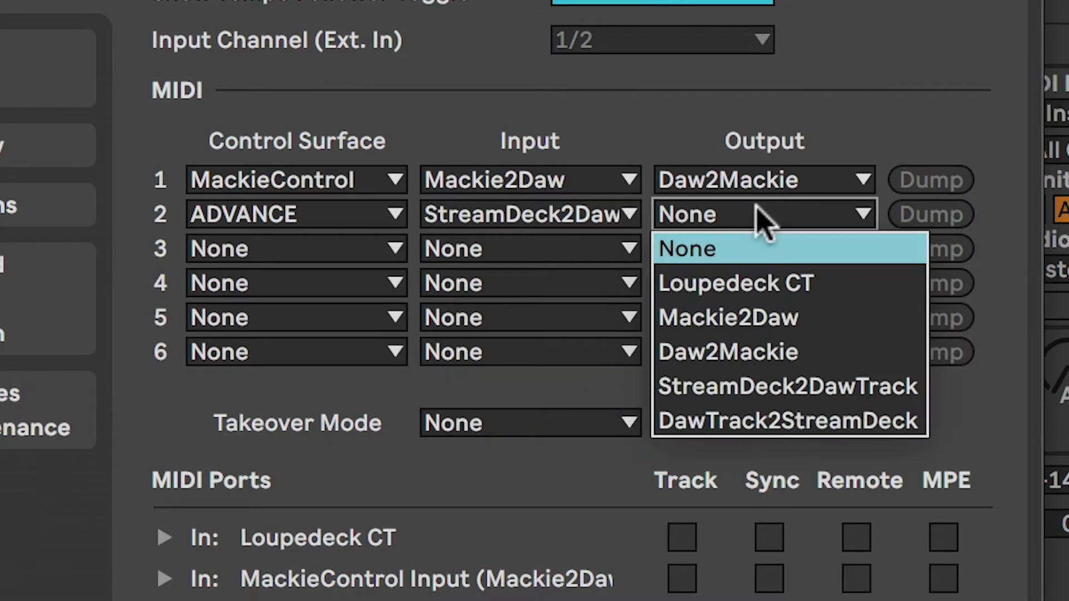
left_click(755, 420)
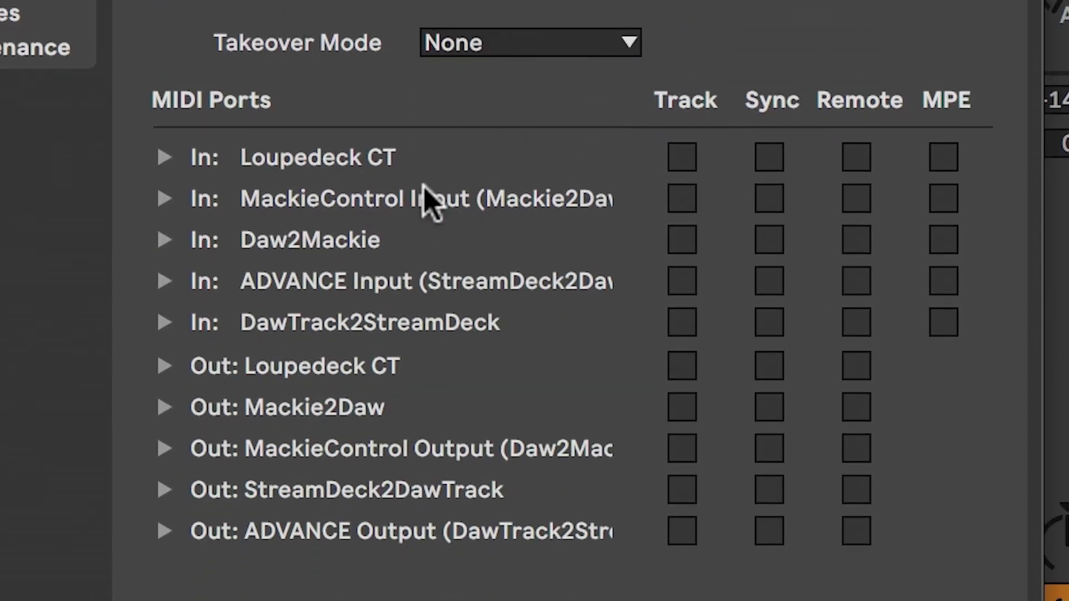
Enable Track and Remote on the MackieControl input, Track on Daw2Mackie, Track and MPE on ADVANCE input
left_click(690, 198)
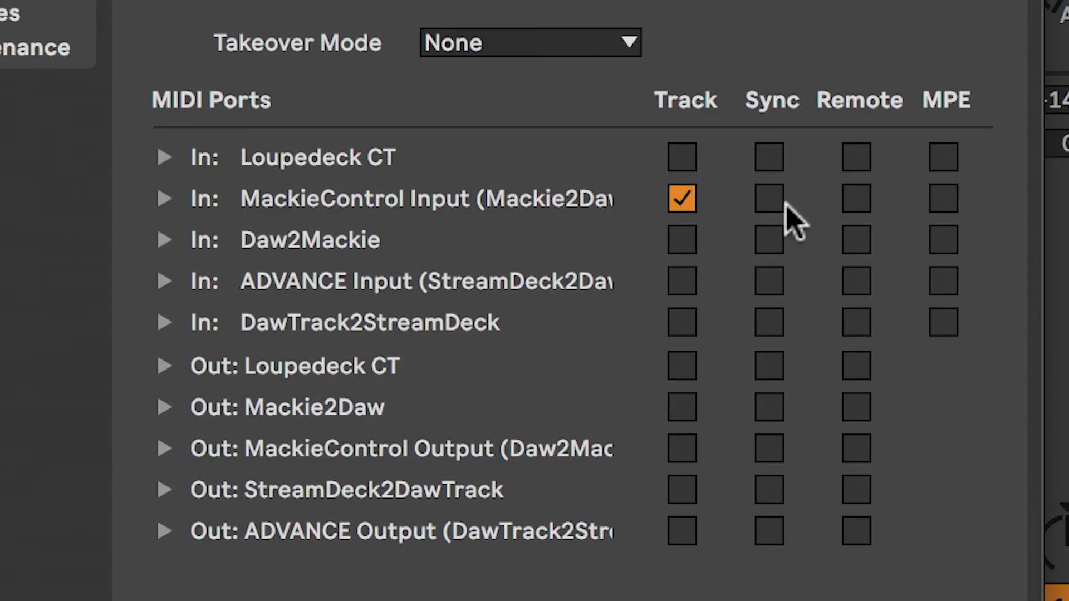
left_click(857, 201)
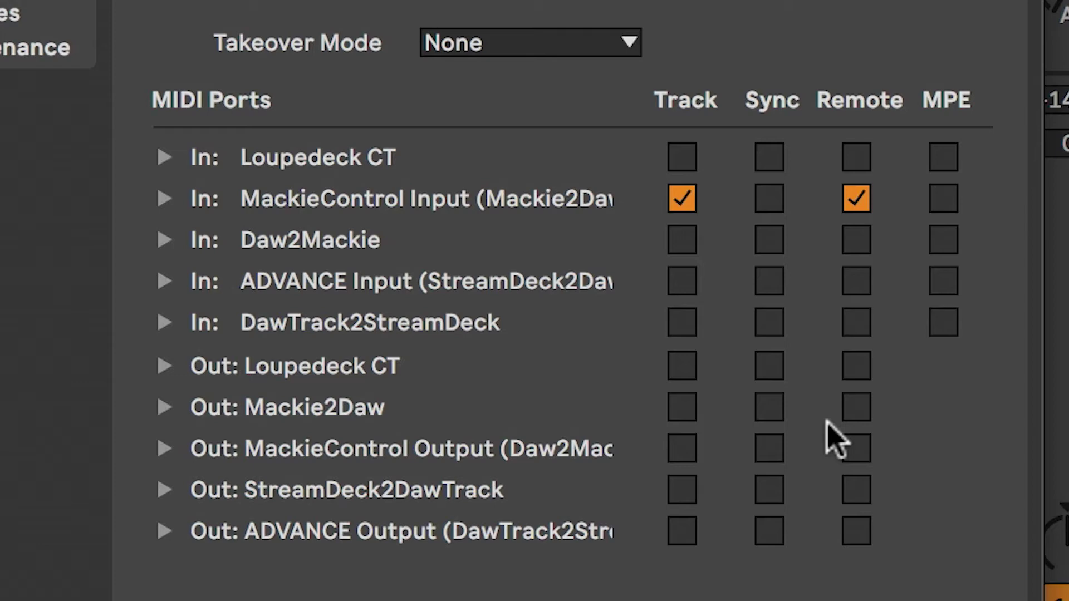
left_click(684, 244)
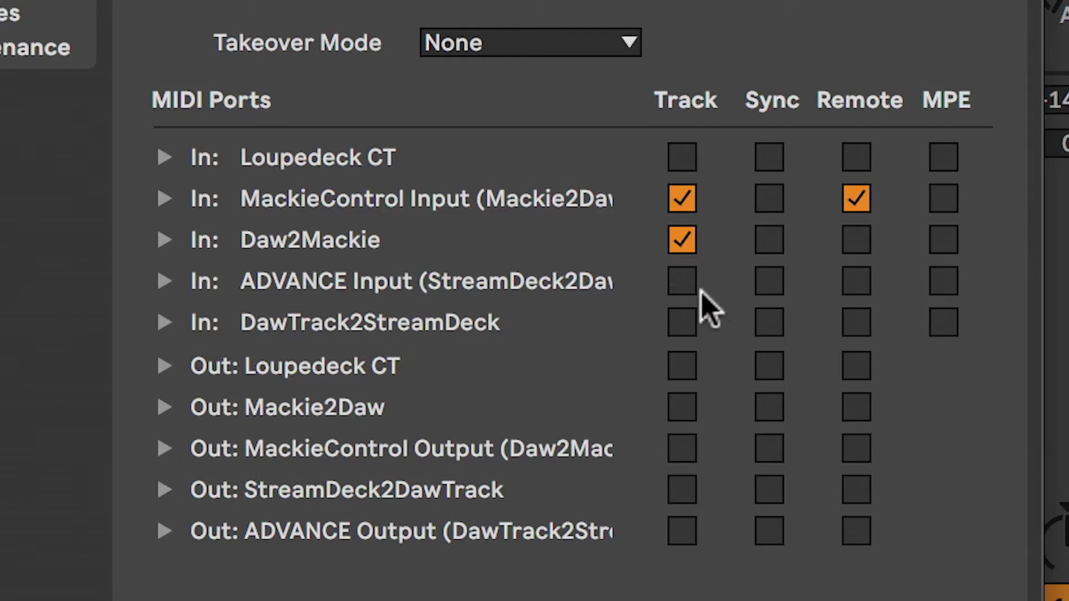
left_click(687, 280)
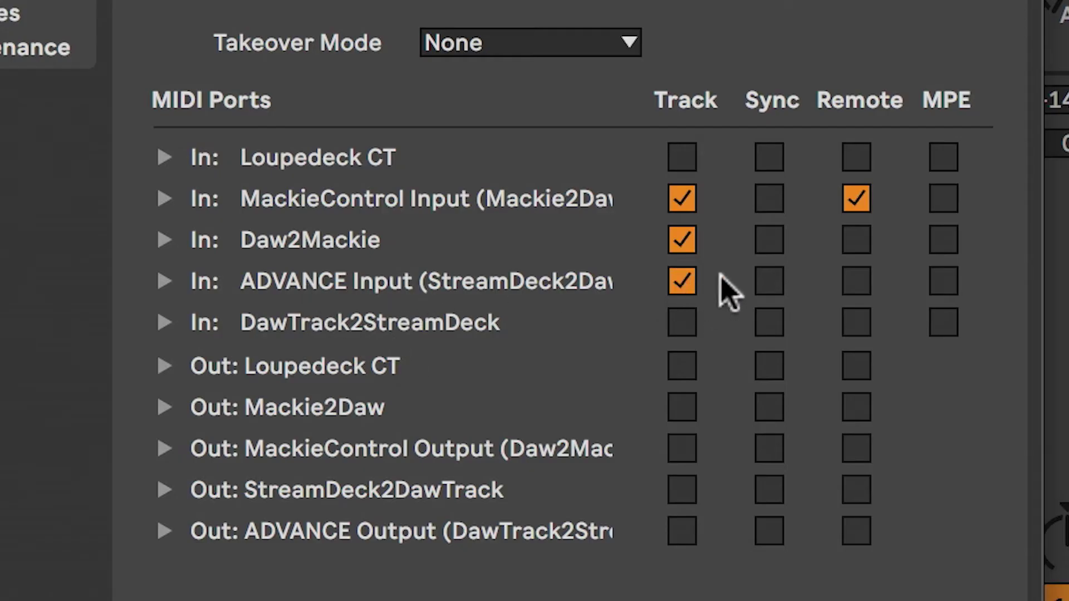
left_click(949, 281)
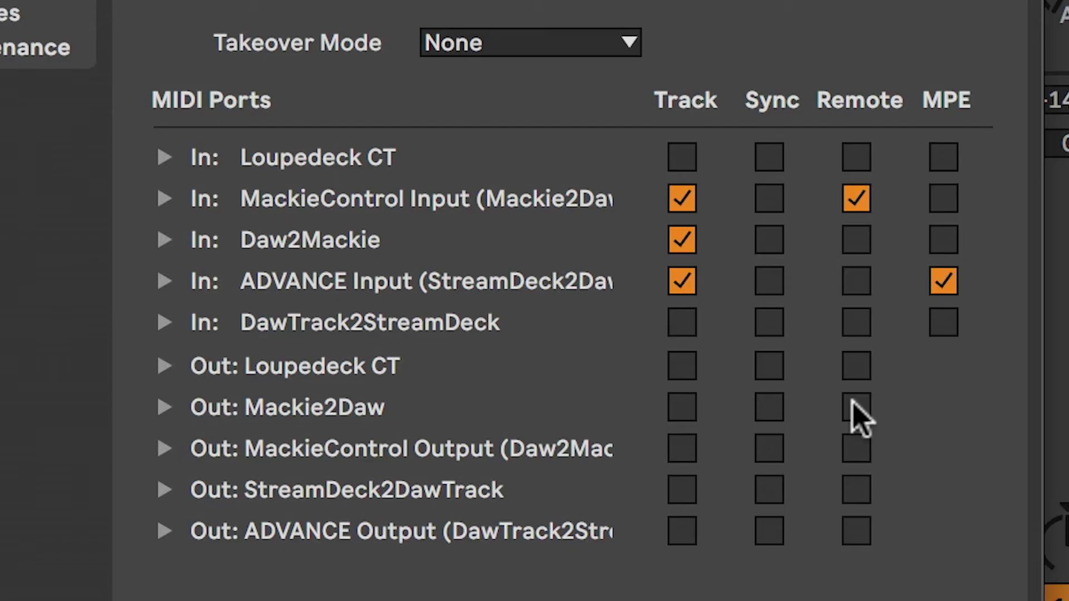
Enable Track on the MackieControl and ADVANCE output ports, then close Preferences
left_click(682, 451)
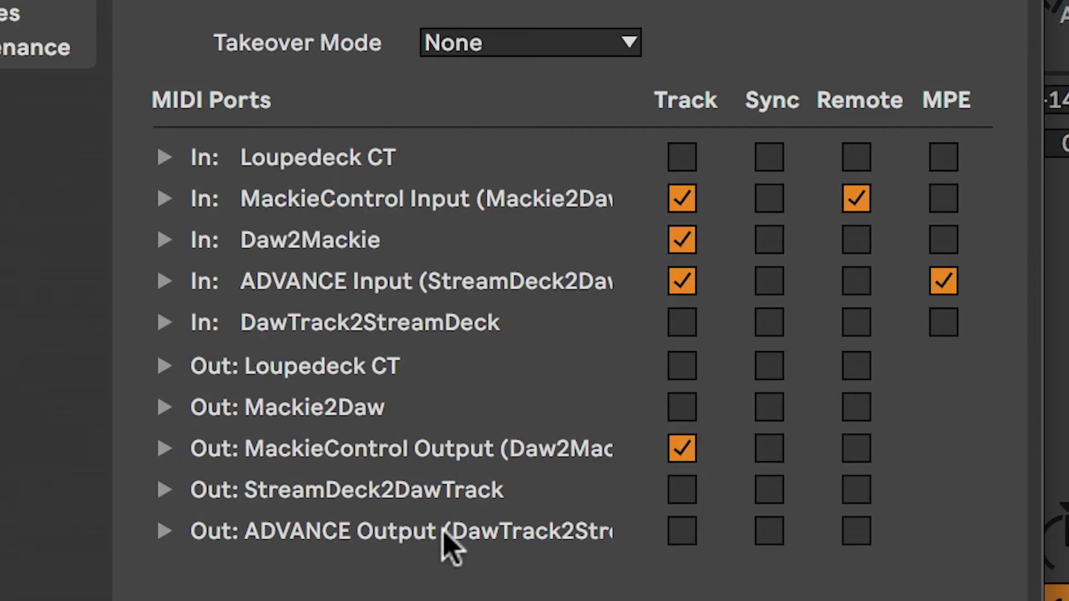
left_click(689, 535)
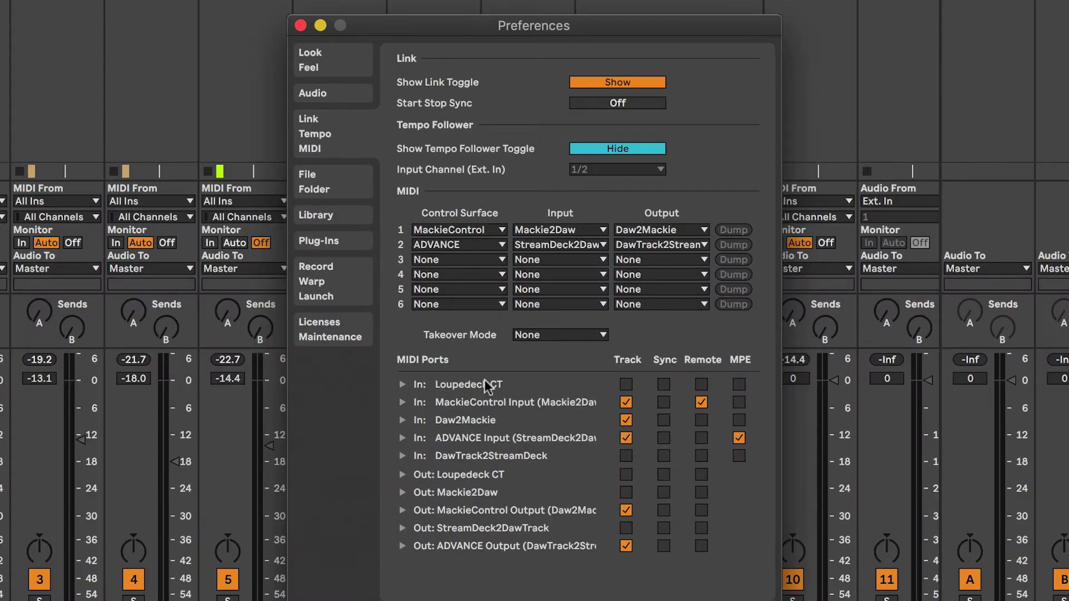
left_click(300, 25)
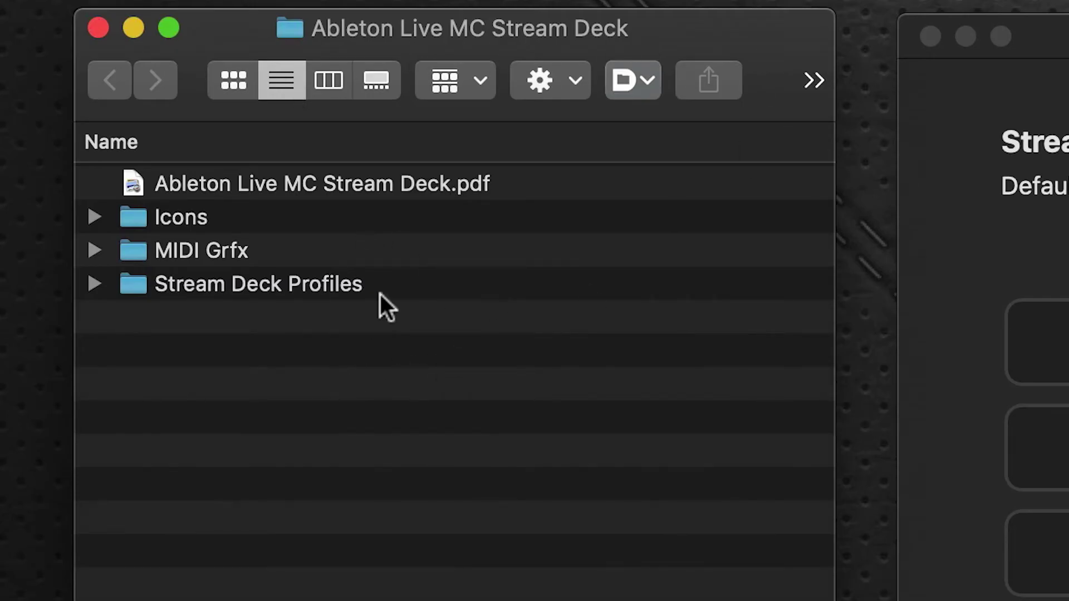
Copy the Trevliga Spel folder from MIDI Grfx > Mac into Documents, then minimize Documents
left_click(95, 251)
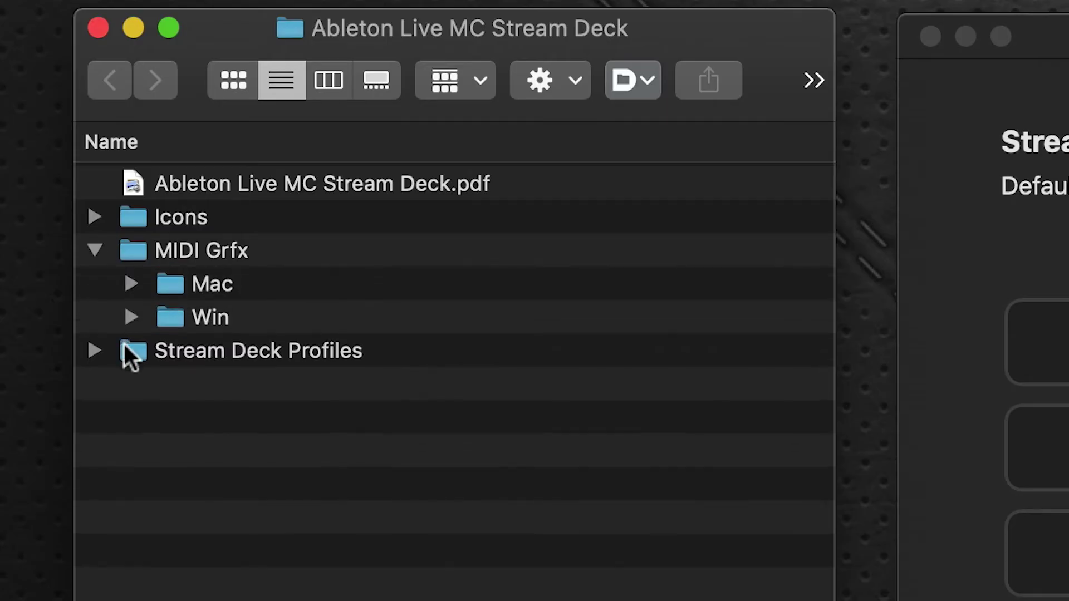
left_click(132, 284)
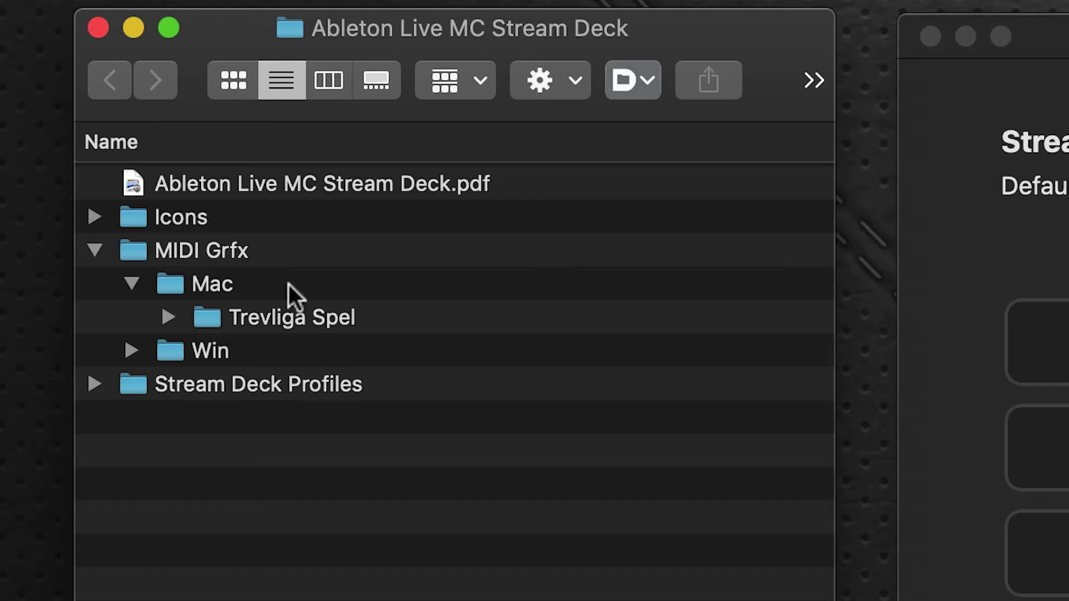
left_click_drag(1060, 14, 1024, 12)
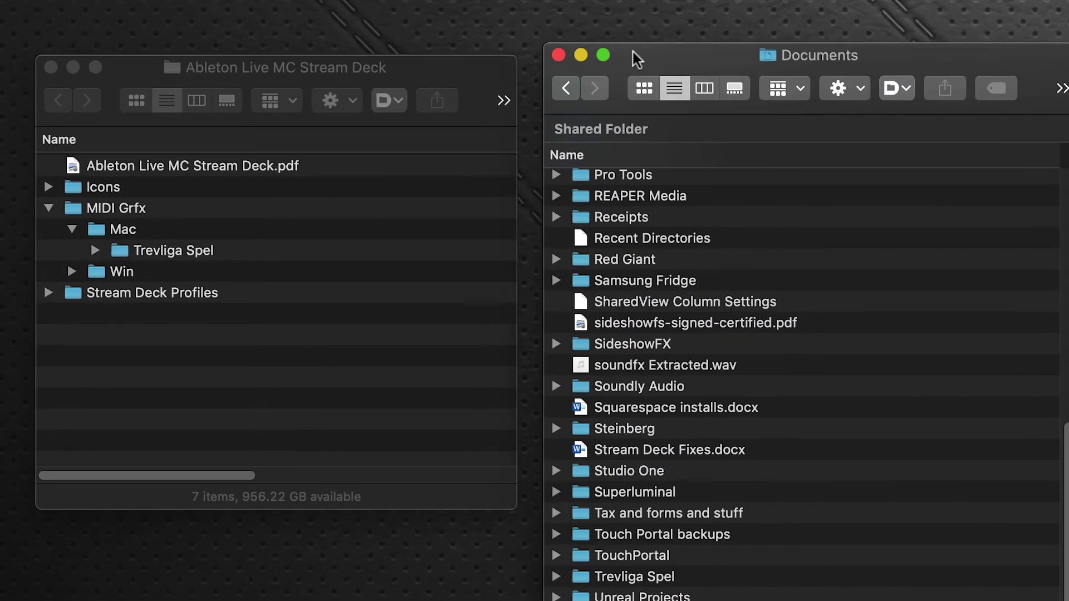
left_click_drag(637, 57, 635, 65)
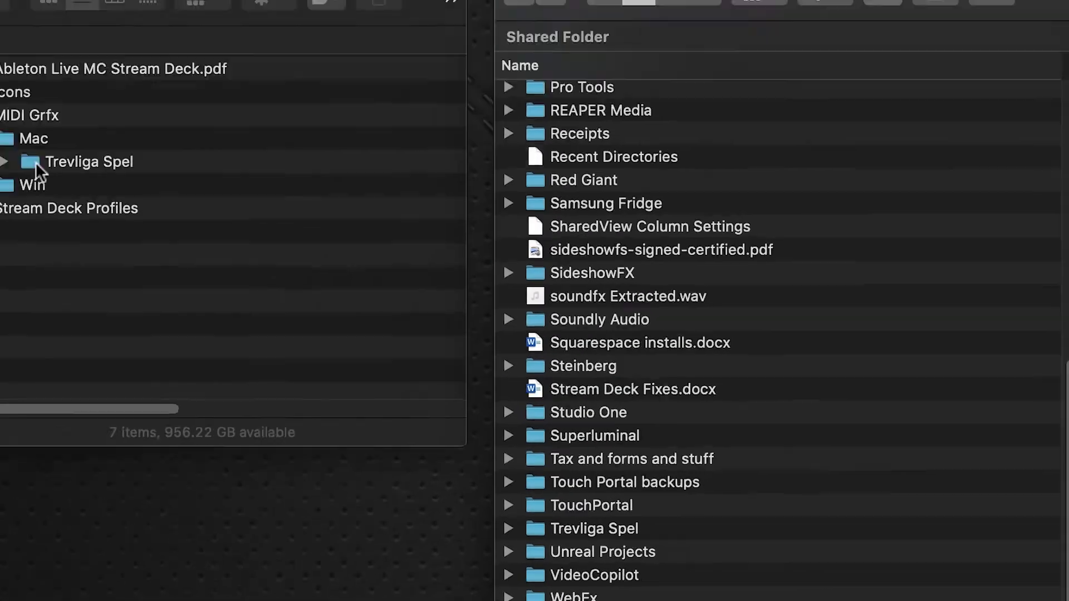
left_click_drag(35, 162, 165, 222)
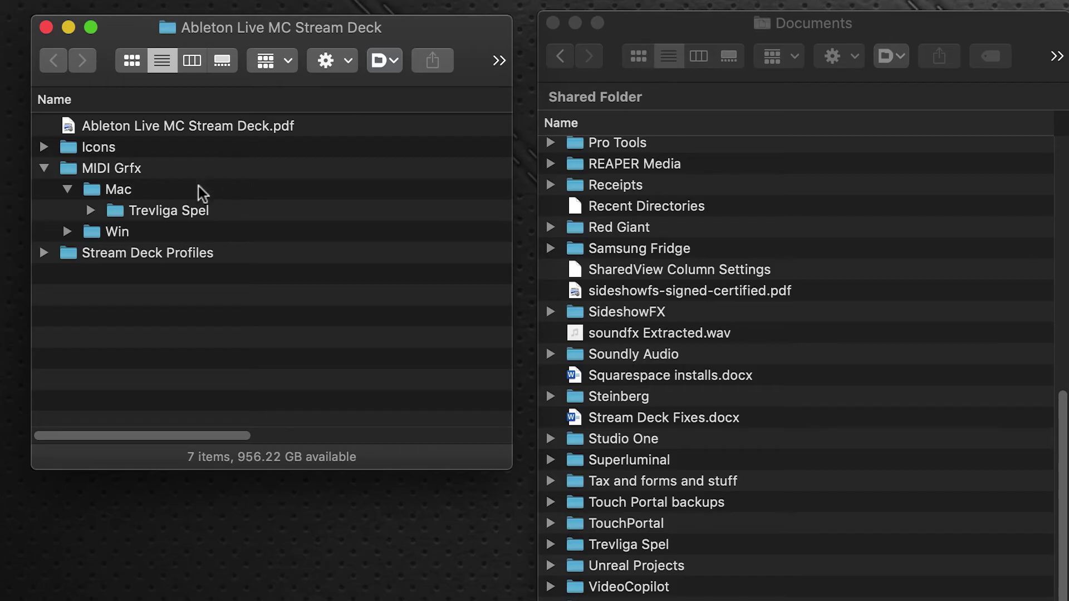
double_click(671, 28)
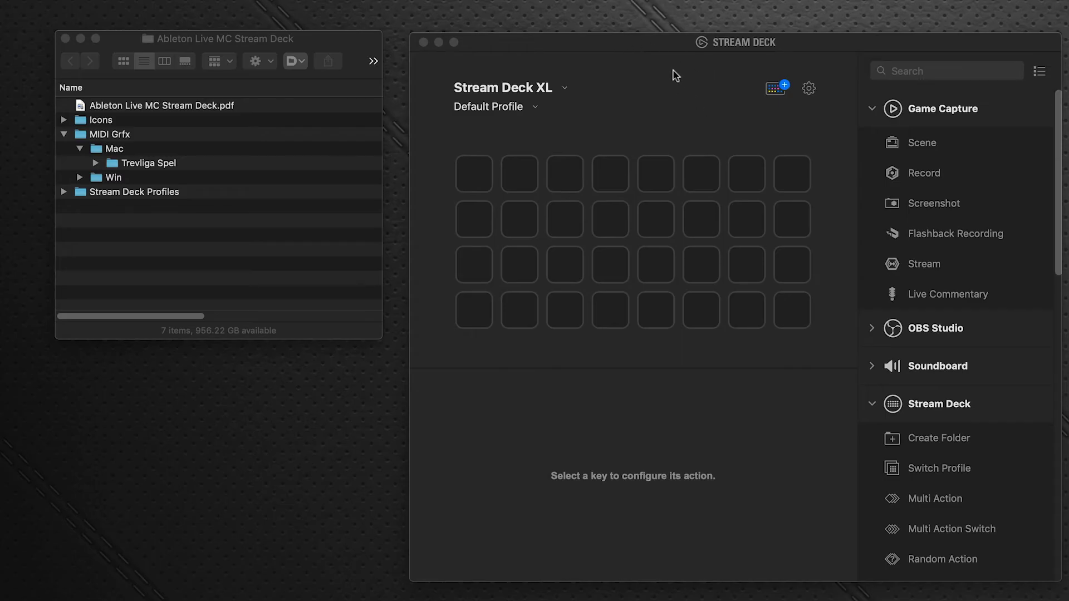
Collapse MIDI Grfx, expand Stream Deck Profiles > Mac, and bring Stream Deck forward
left_click(70, 136)
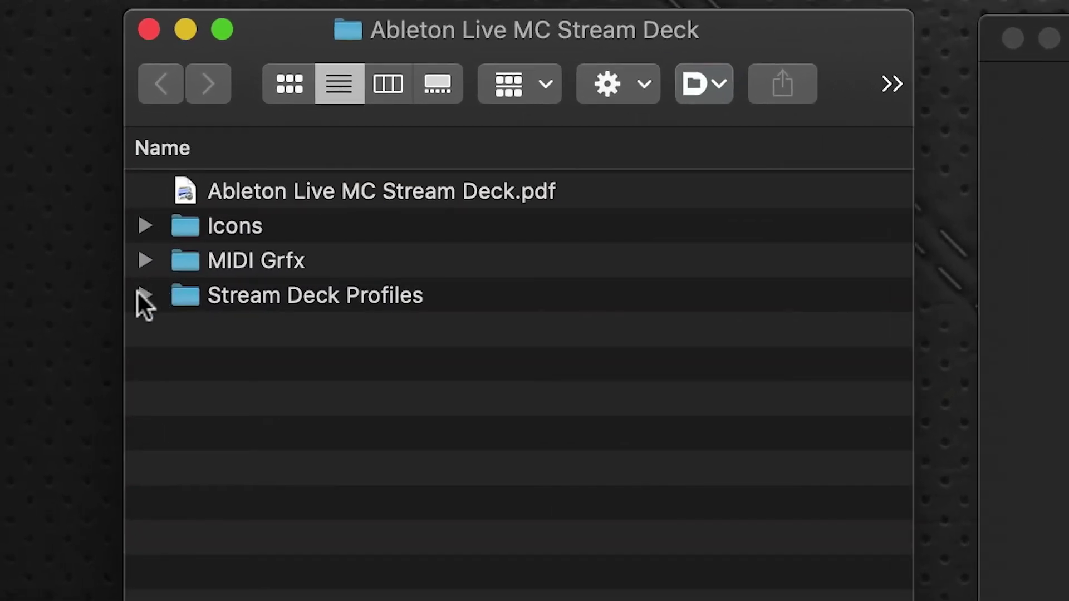
left_click(144, 295)
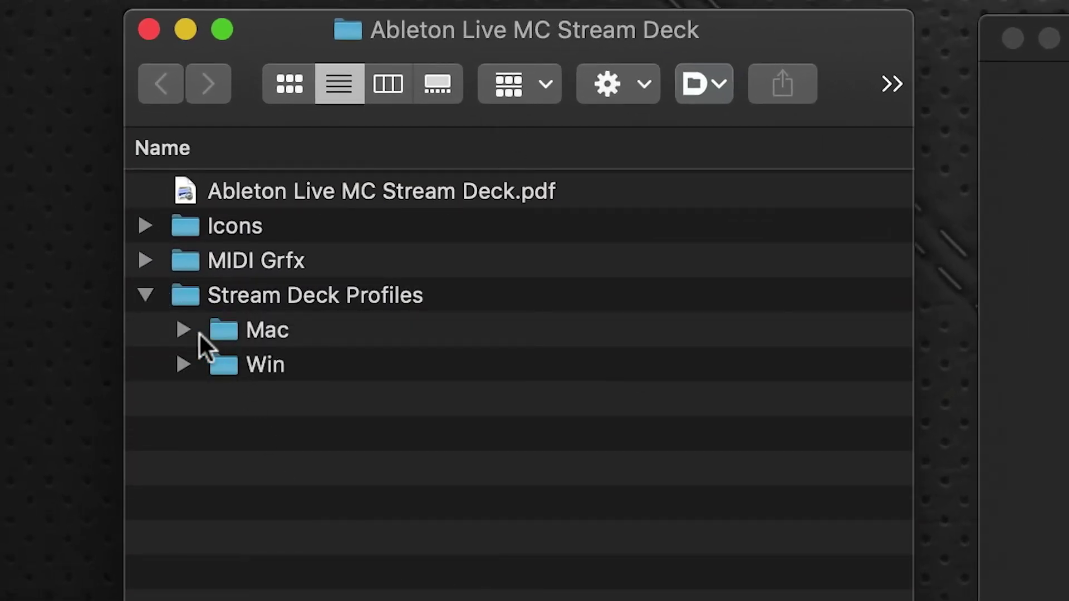
left_click(182, 329)
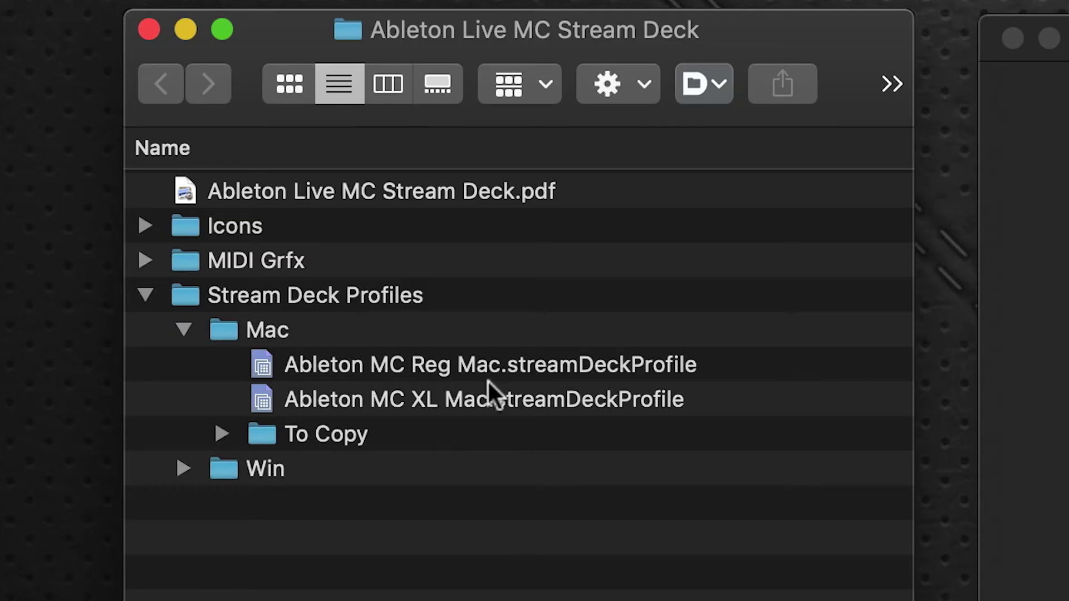
left_click(1068, 160)
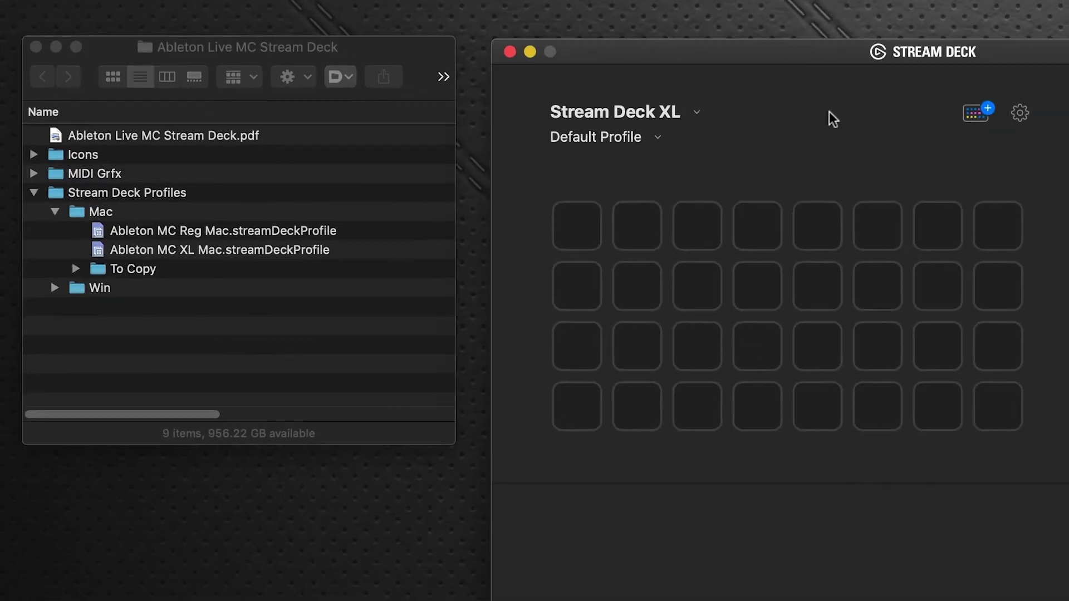
Import the Ableton MC XL Mac.streamDeckProfile from the Mac profiles folder through Preferences > Profiles
left_click(1024, 114)
left_click_drag(692, 67, 676, 48)
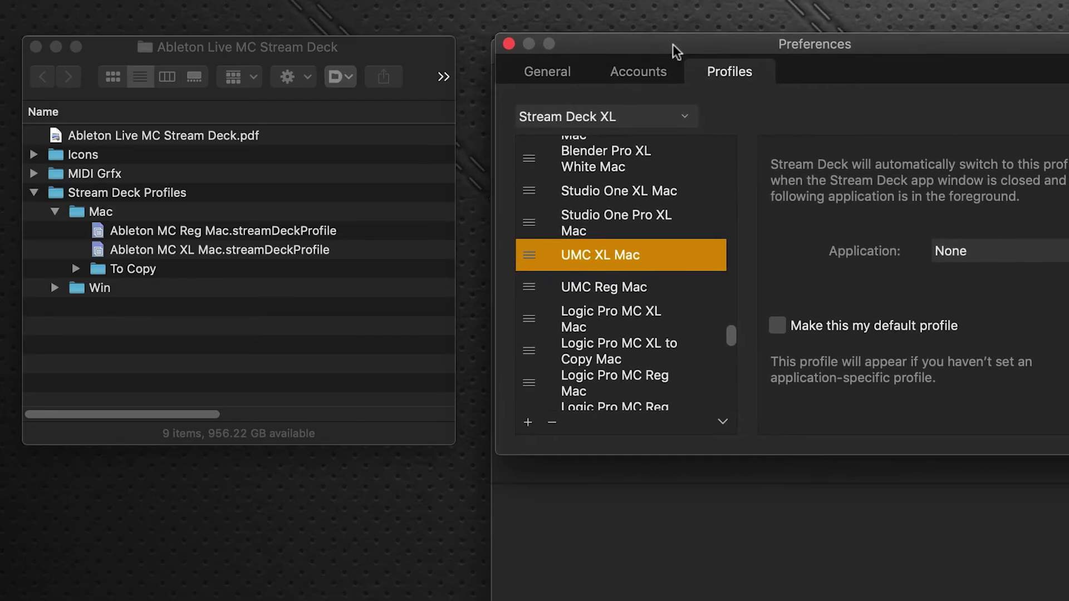
left_click_drag(732, 339, 737, 424)
left_click(721, 423)
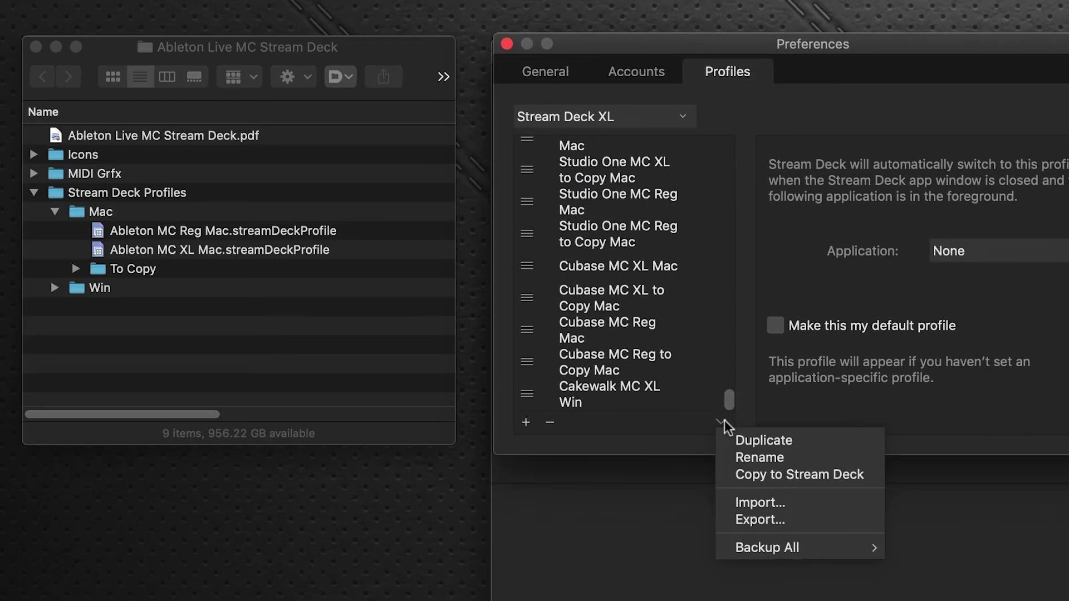
left_click(791, 505)
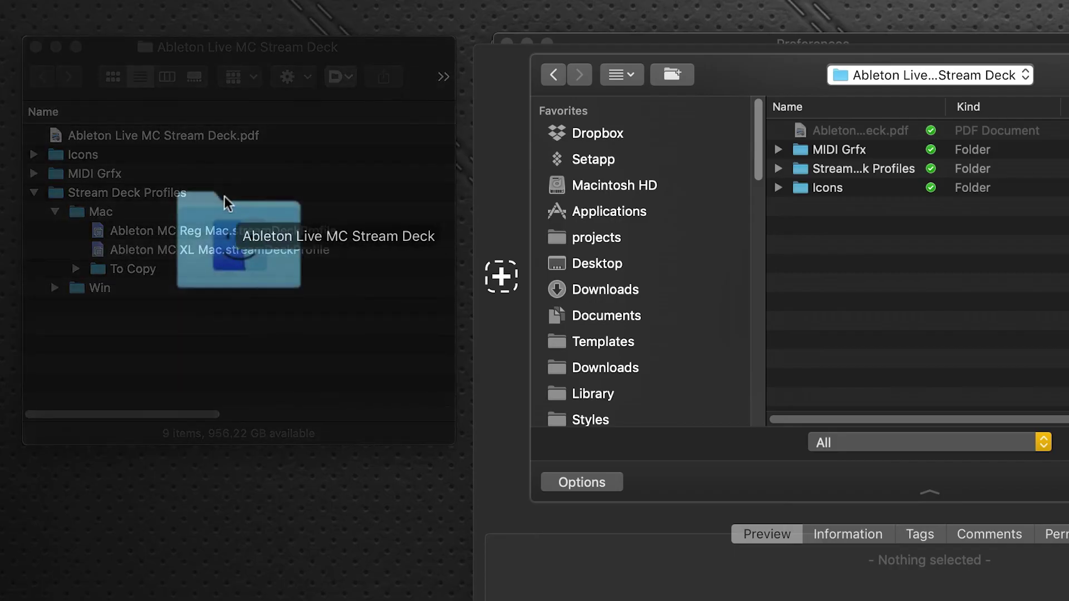
left_click(778, 168)
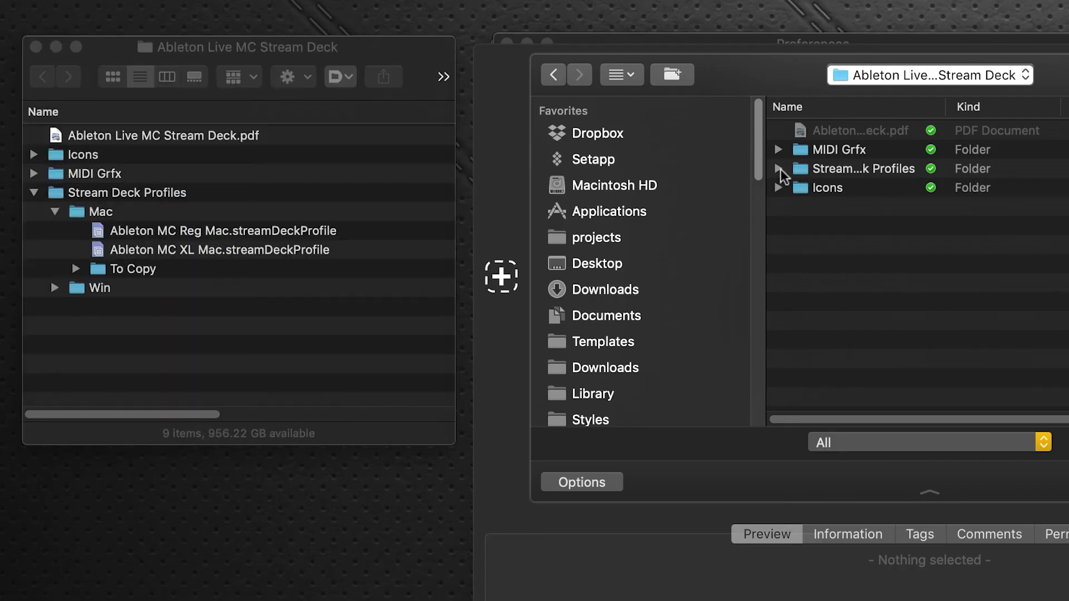
left_click(799, 206)
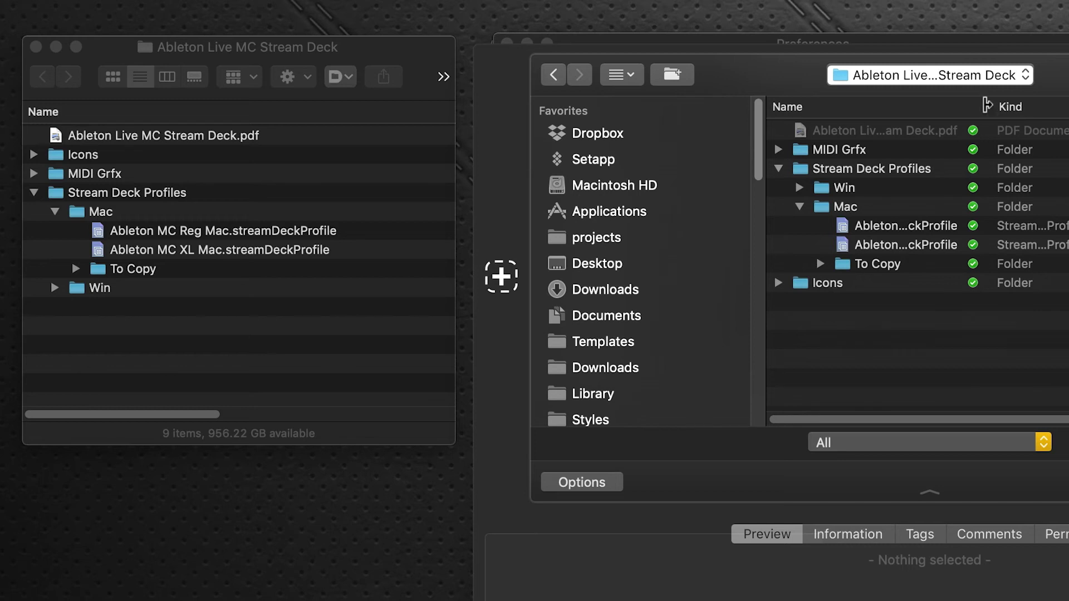
double_click(987, 105)
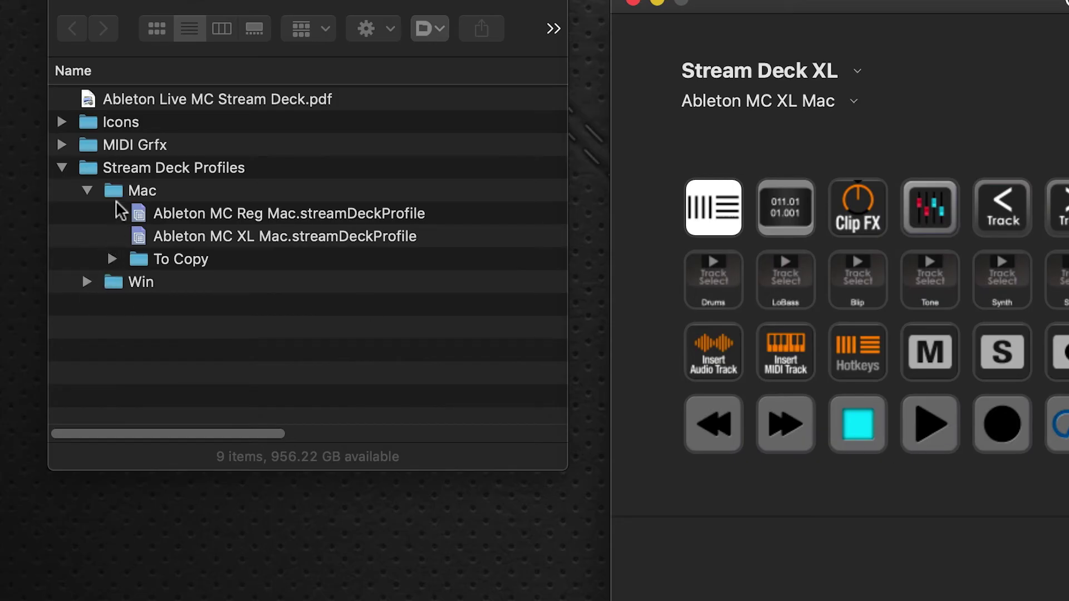
Reveal the To Copy profile files and make Ableton MC XL to Copy Mac the active profile
left_click(113, 259)
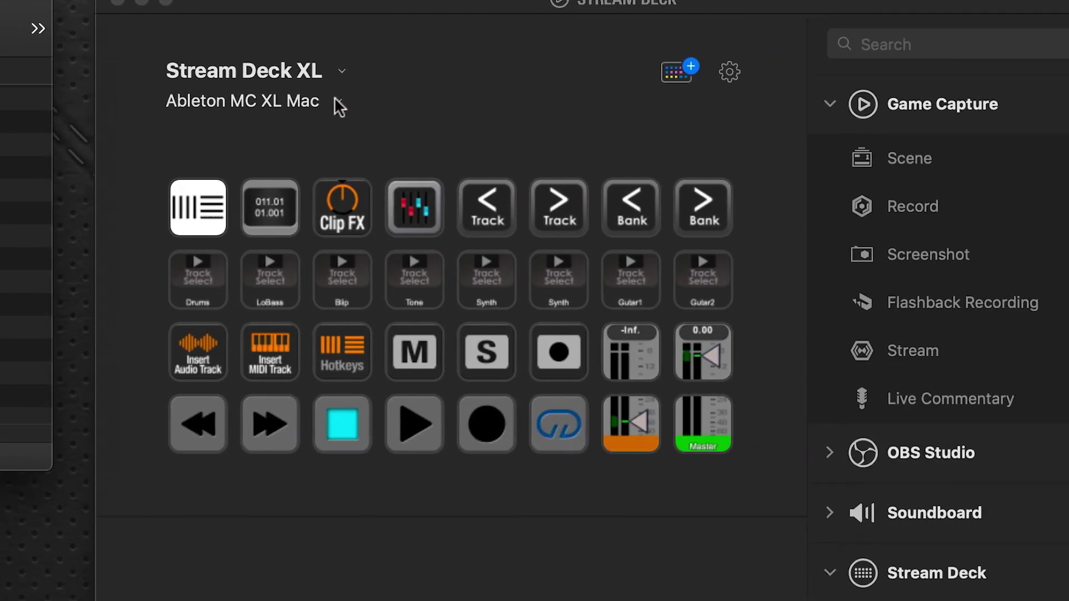
left_click(436, 100)
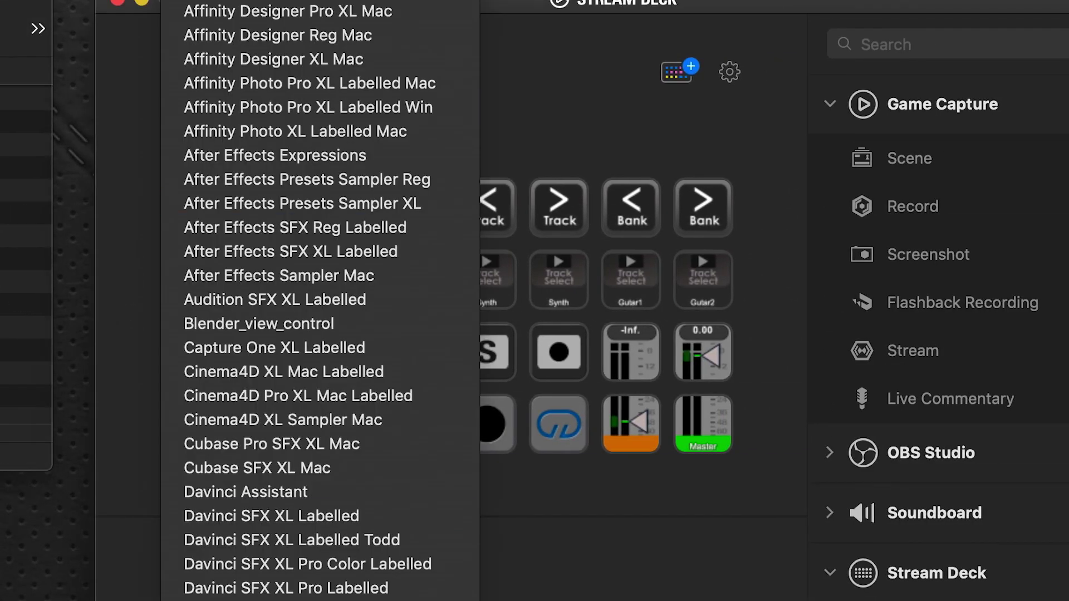
scroll(420, 300, "down", 15)
scroll(320, 551, "down", 15)
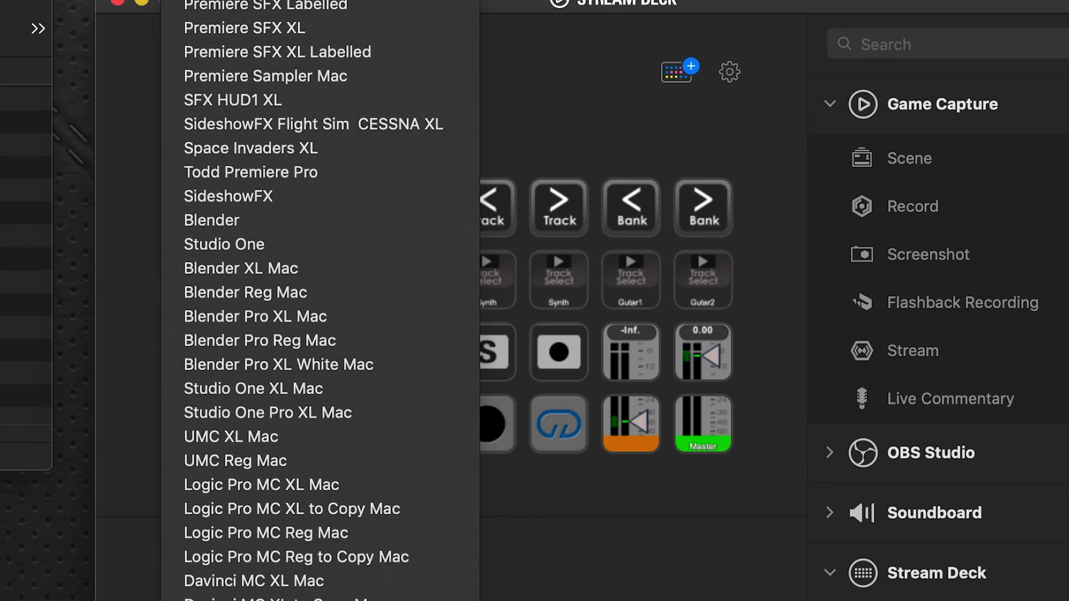
key("Return")
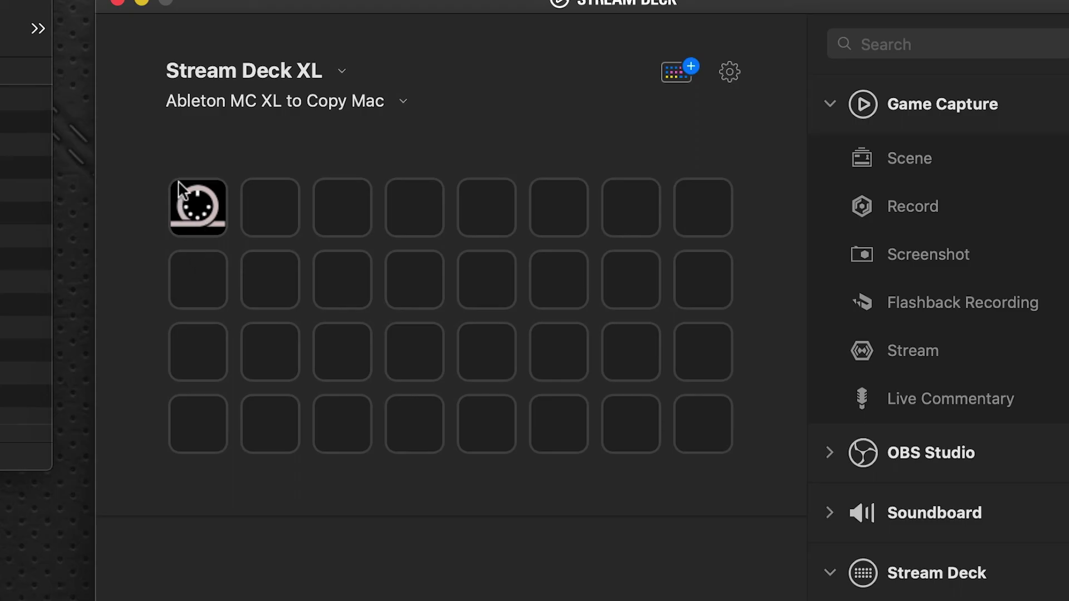
Copy the MIDI folder key to the clipboard, then switch to the Default Profile
double_click(192, 207)
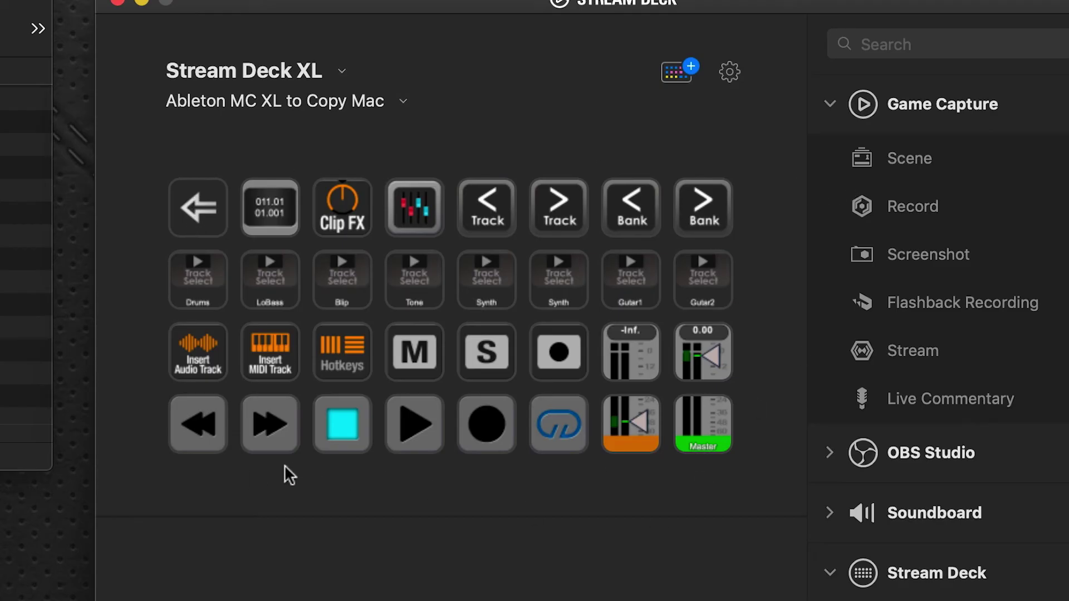
left_click(199, 208)
left_click(204, 215)
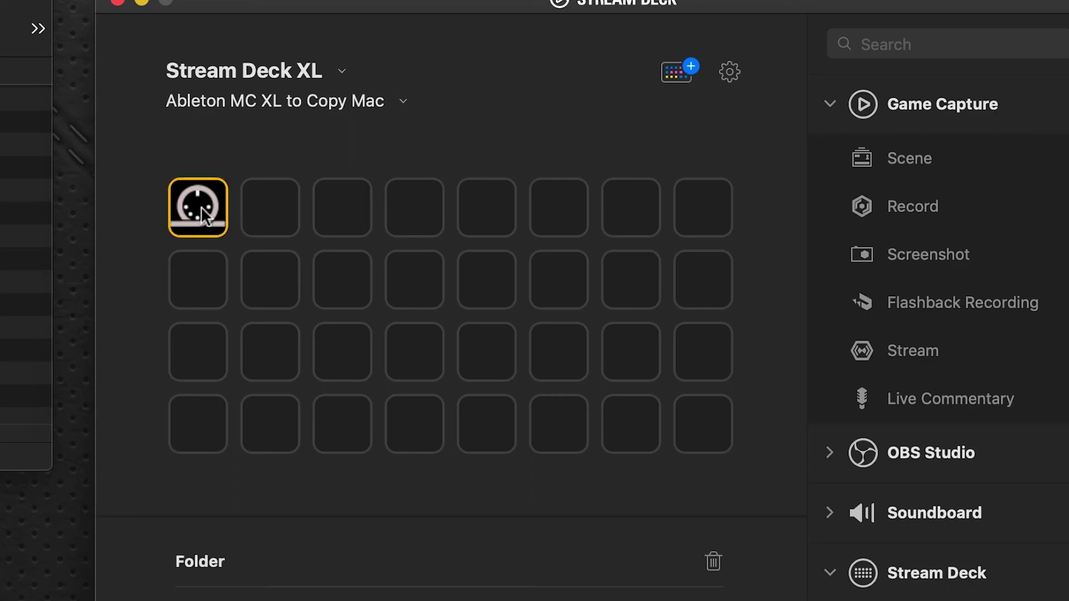
right_click(200, 206)
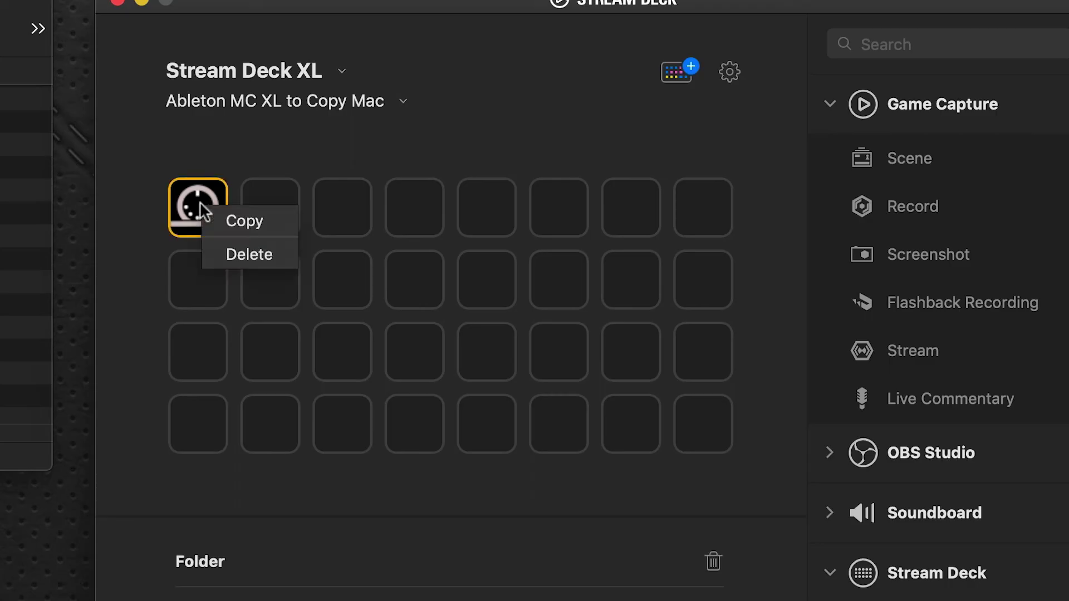
left_click(236, 223)
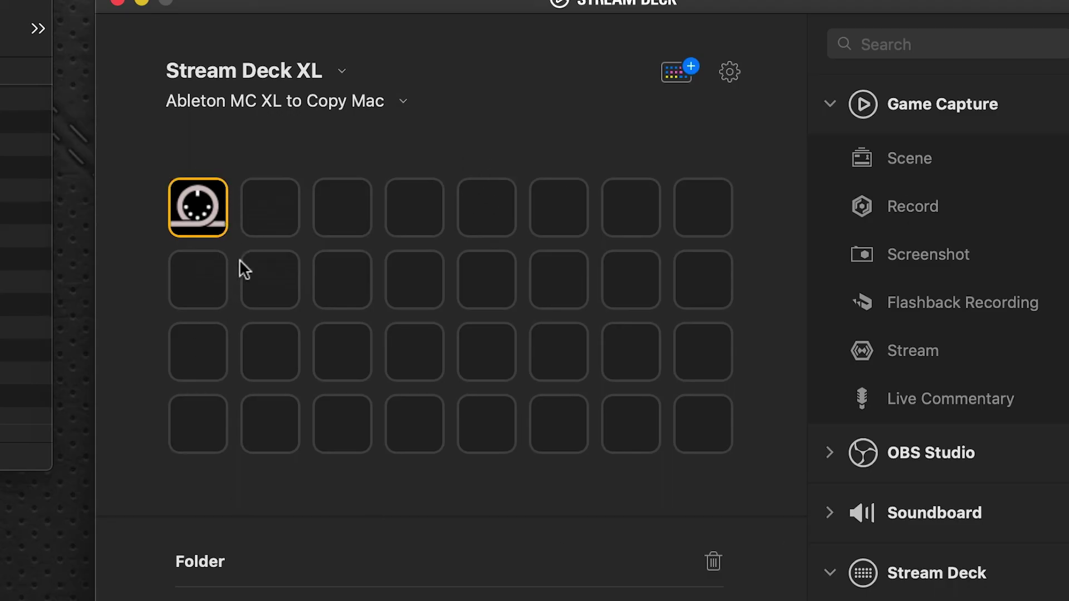
left_click(406, 108)
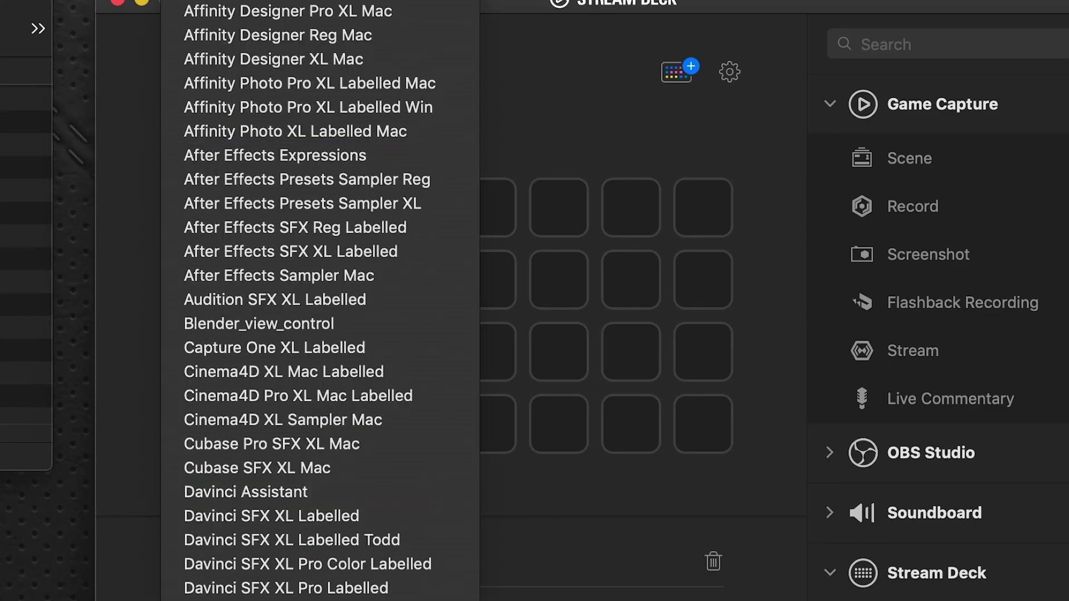
left_click(578, 476)
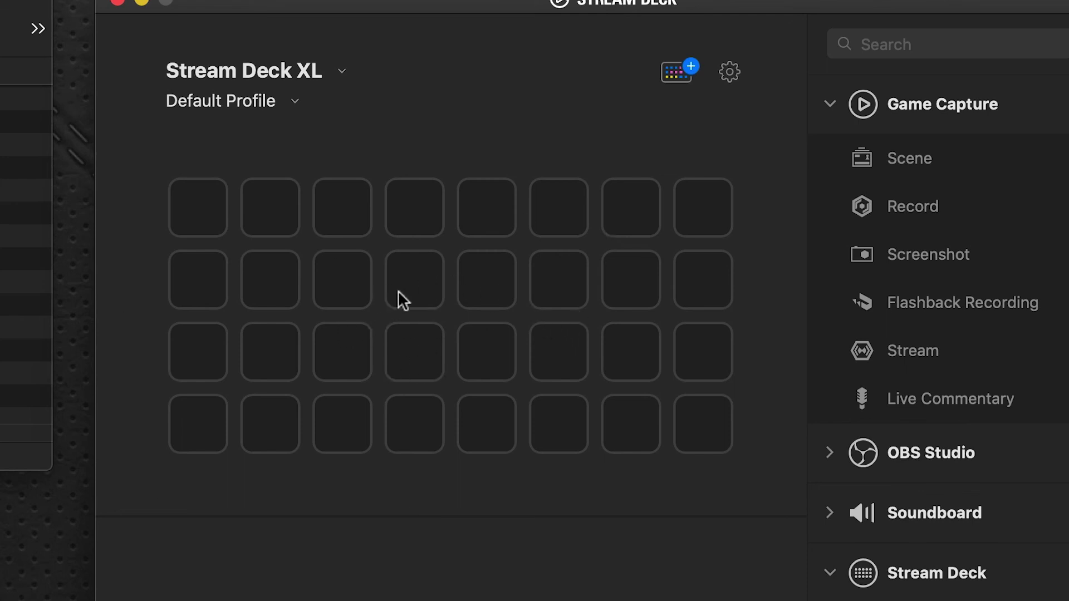
Paste the MIDI folder into an empty Default Profile key and open it to show its Ableton keys
right_click(417, 269)
left_click(463, 287)
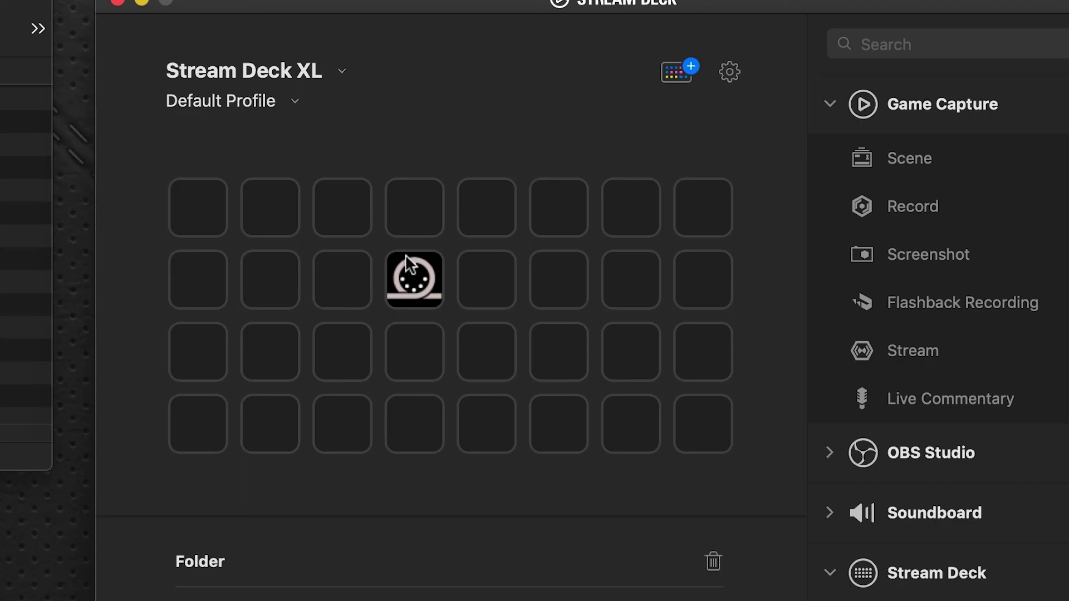
double_click(420, 288)
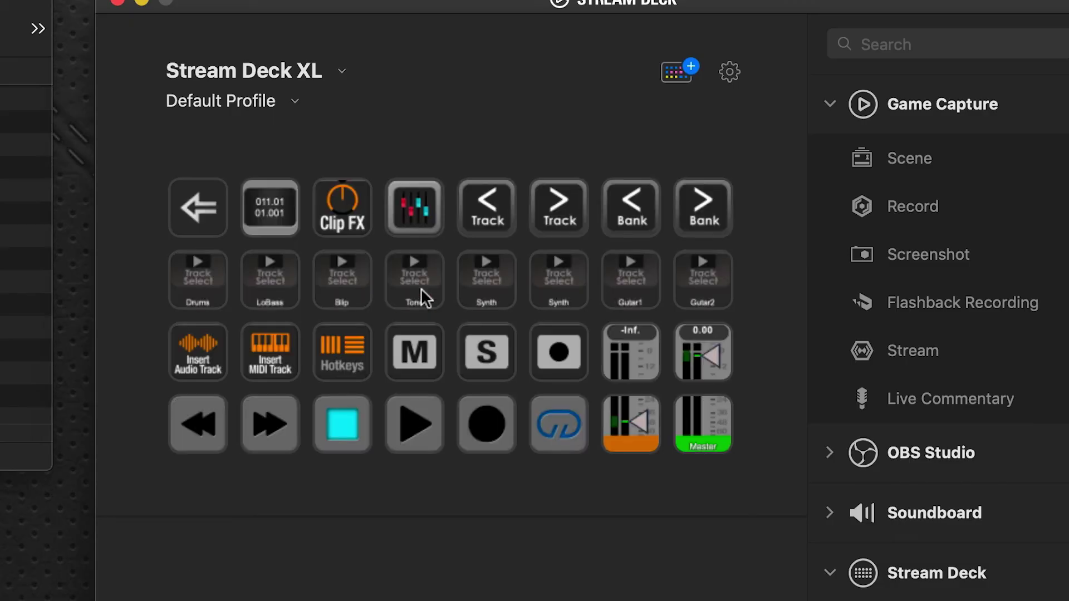